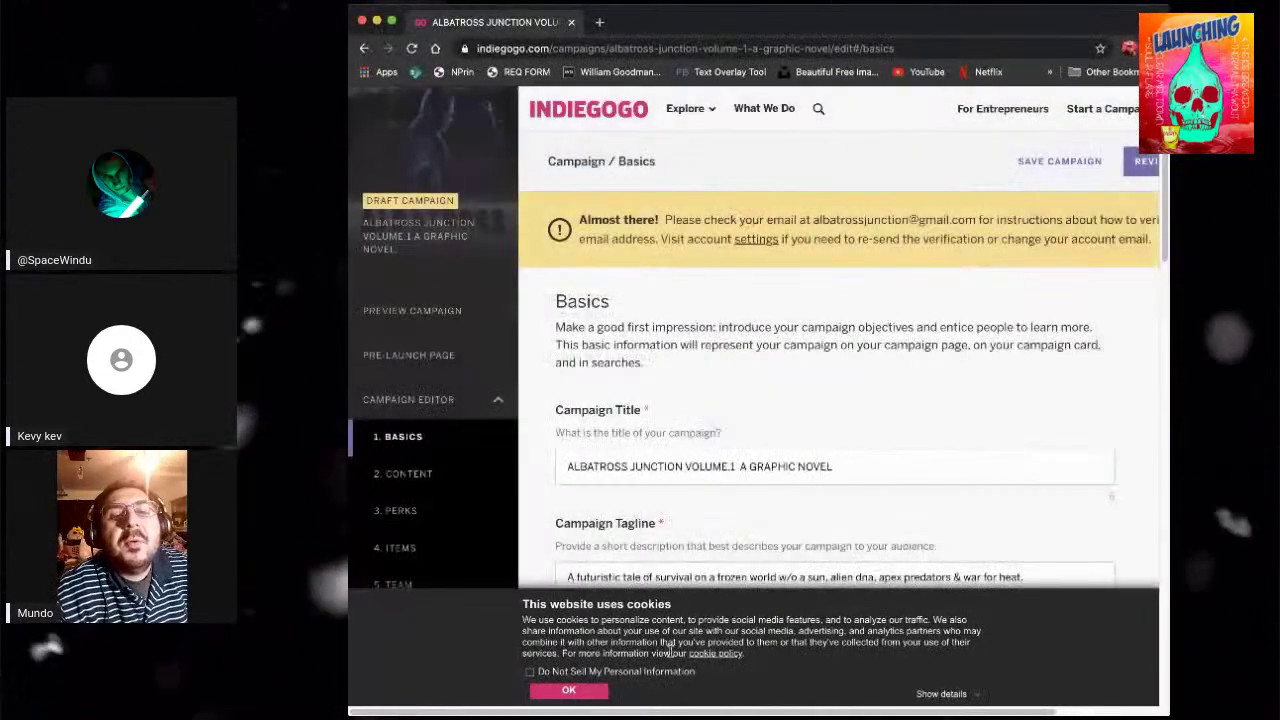
- Accept the cookie notice and open the Perks section of the campaign editor
click(556, 692)
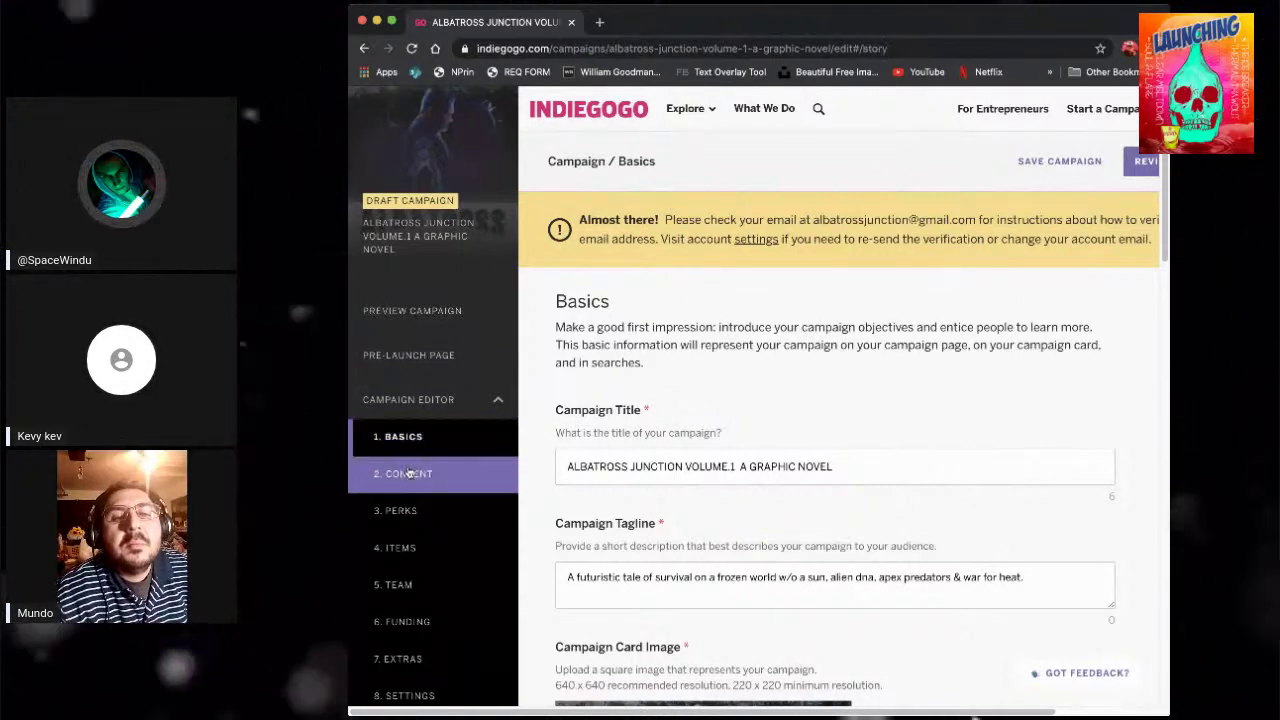
click(408, 473)
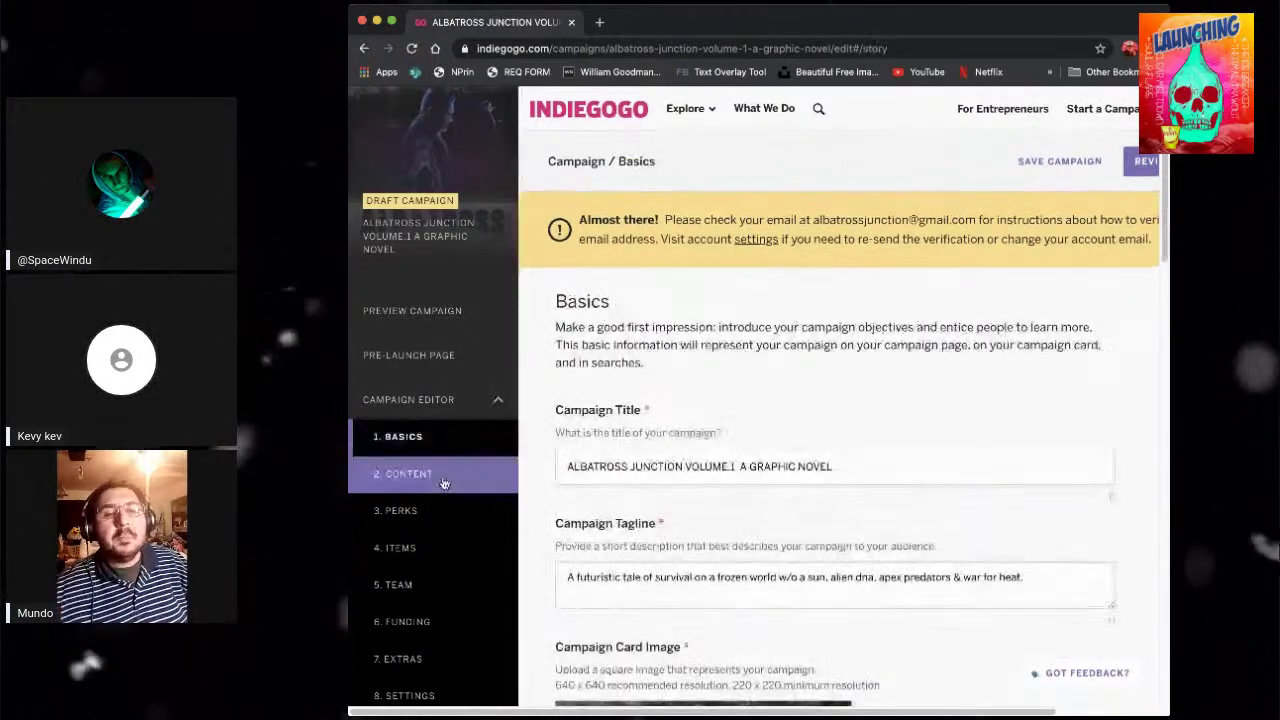
scroll(860, 410, down, 4)
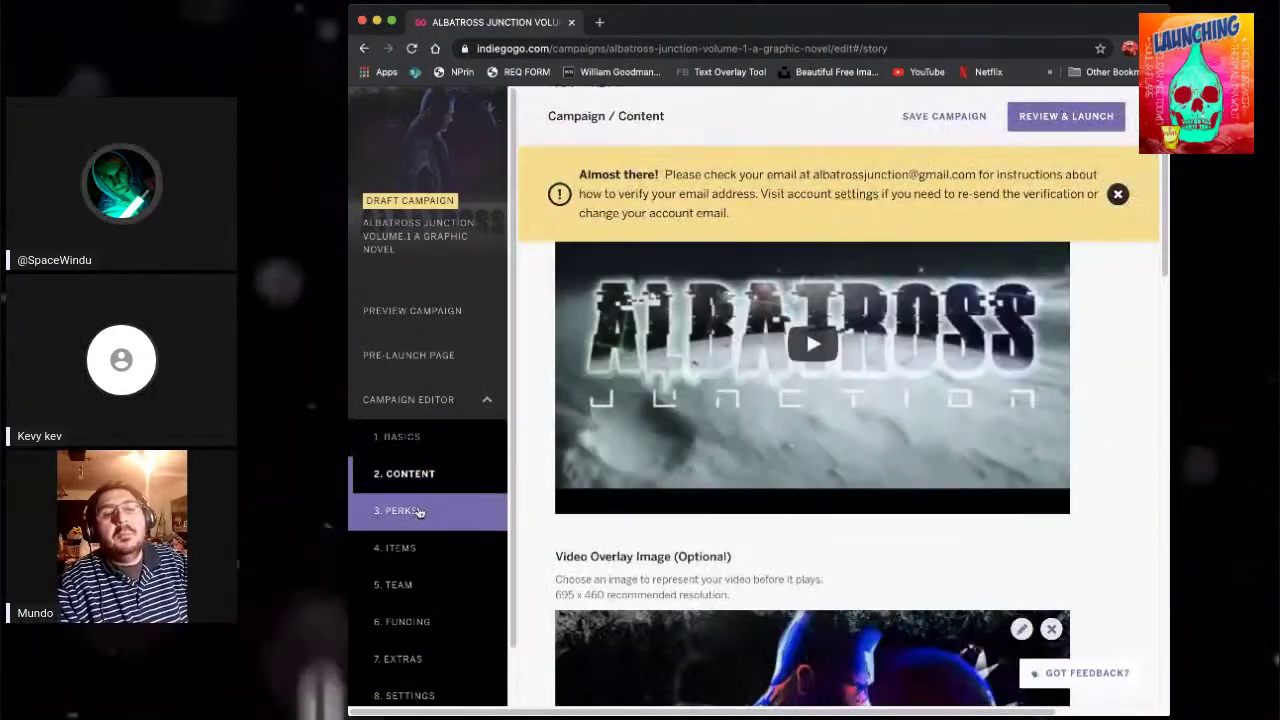
click(418, 510)
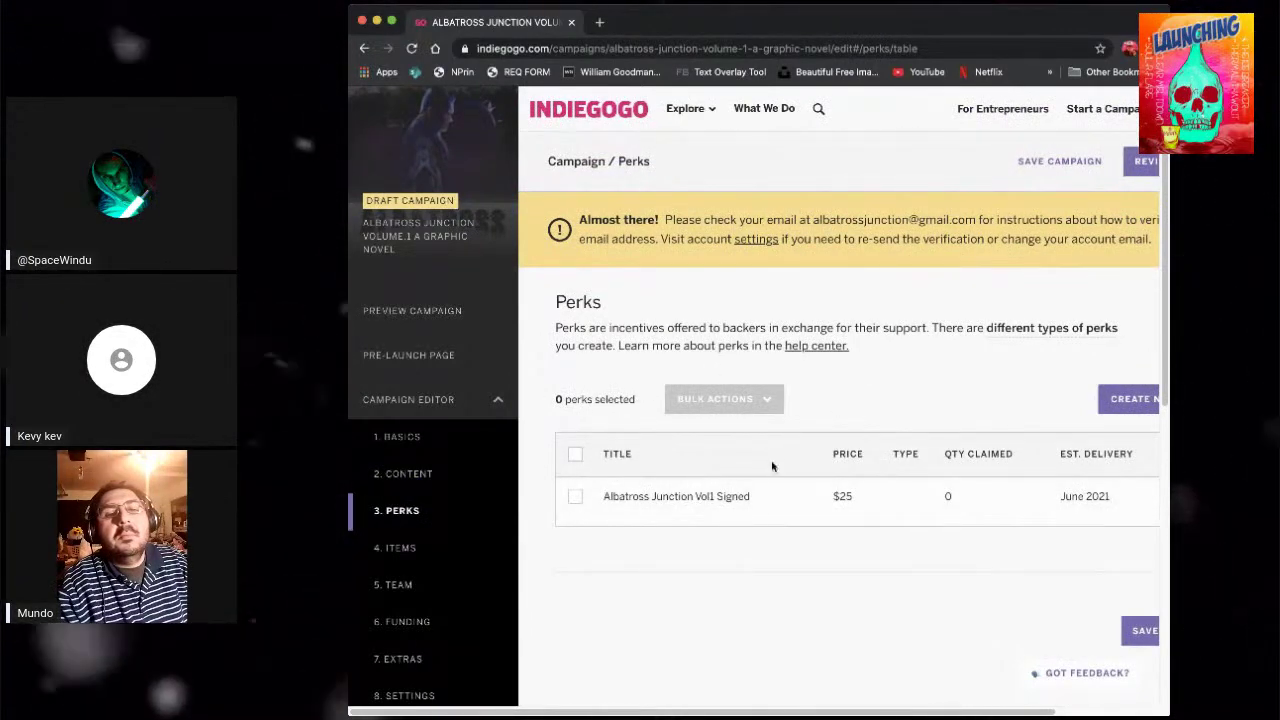
scroll(857, 418, right, 3)
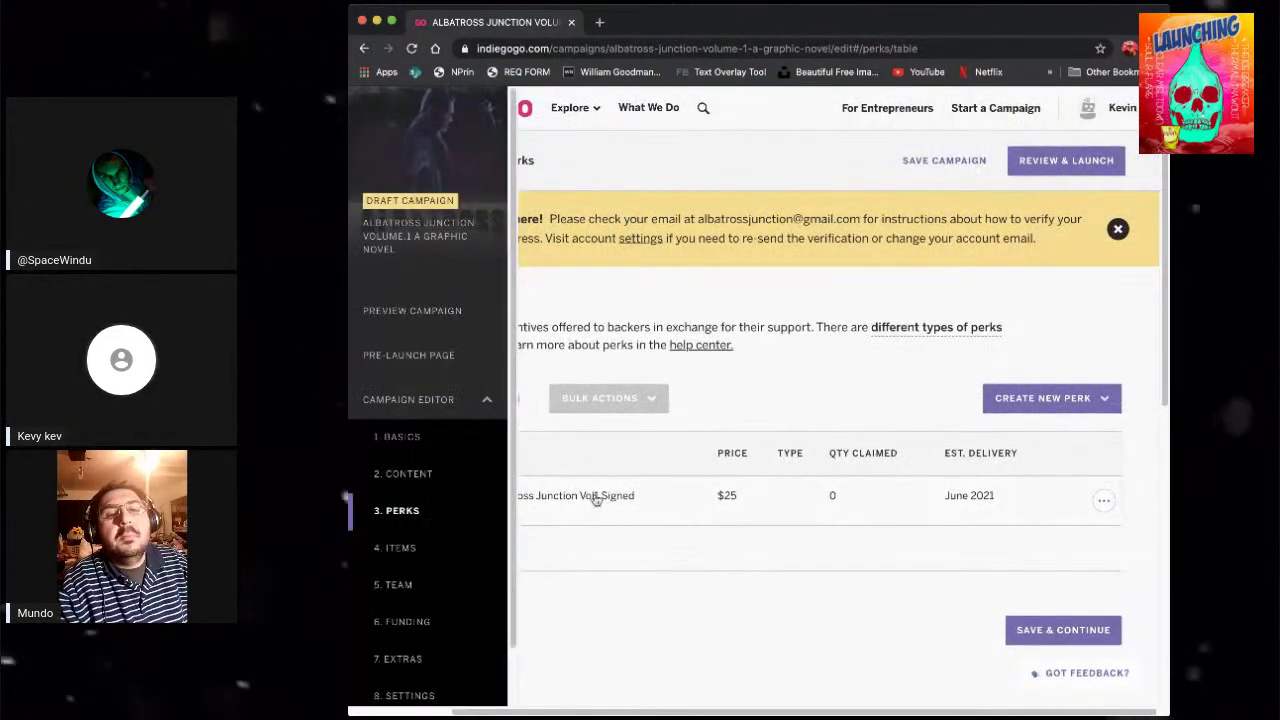
- Open the Albatross Junction Vol1 Signed perk for editing and go through its included items and description
click(595, 500)
scroll(600, 491, right, 3)
scroll(741, 514, down, 5)
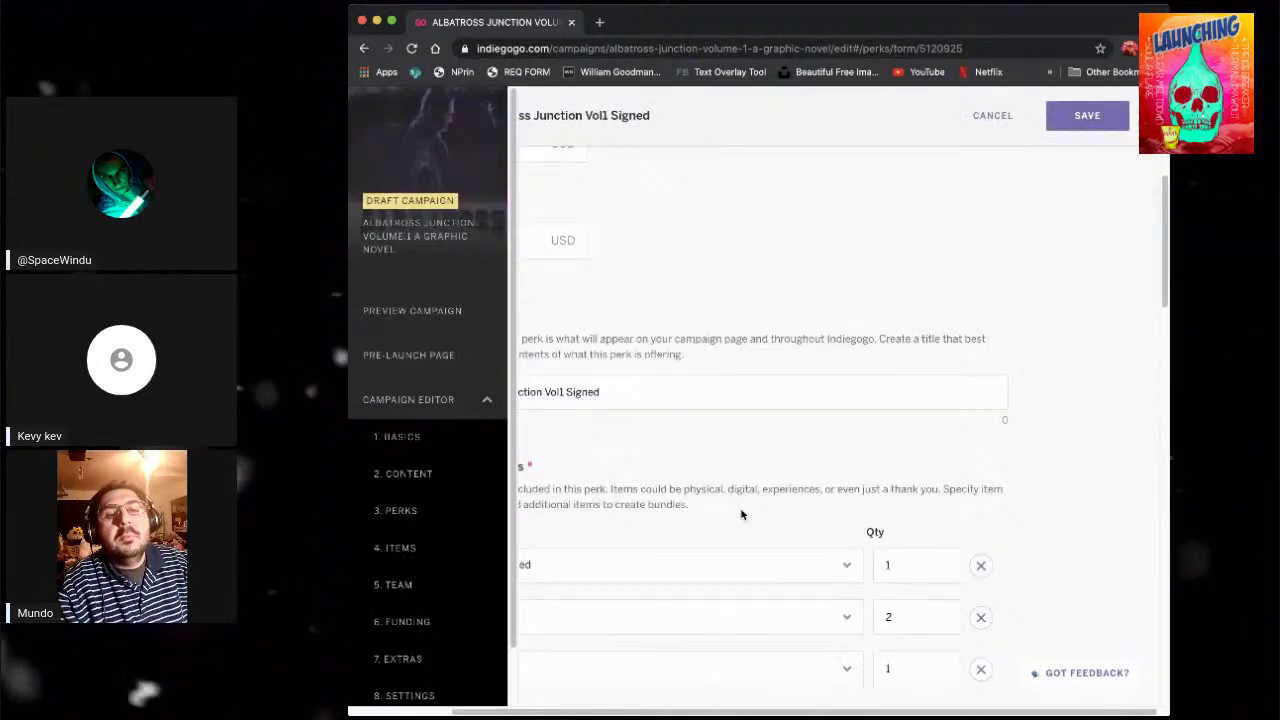
scroll(741, 514, left, 3)
scroll(829, 465, down, 6)
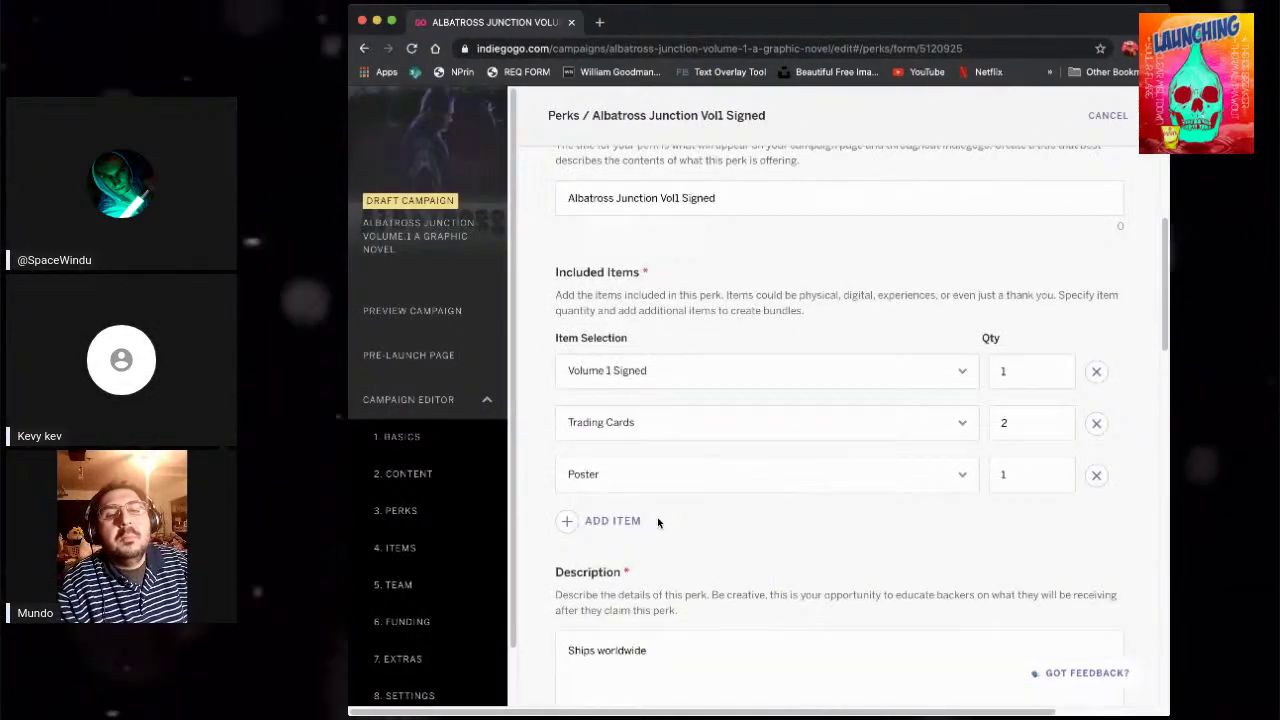
scroll(680, 570, down, 2)
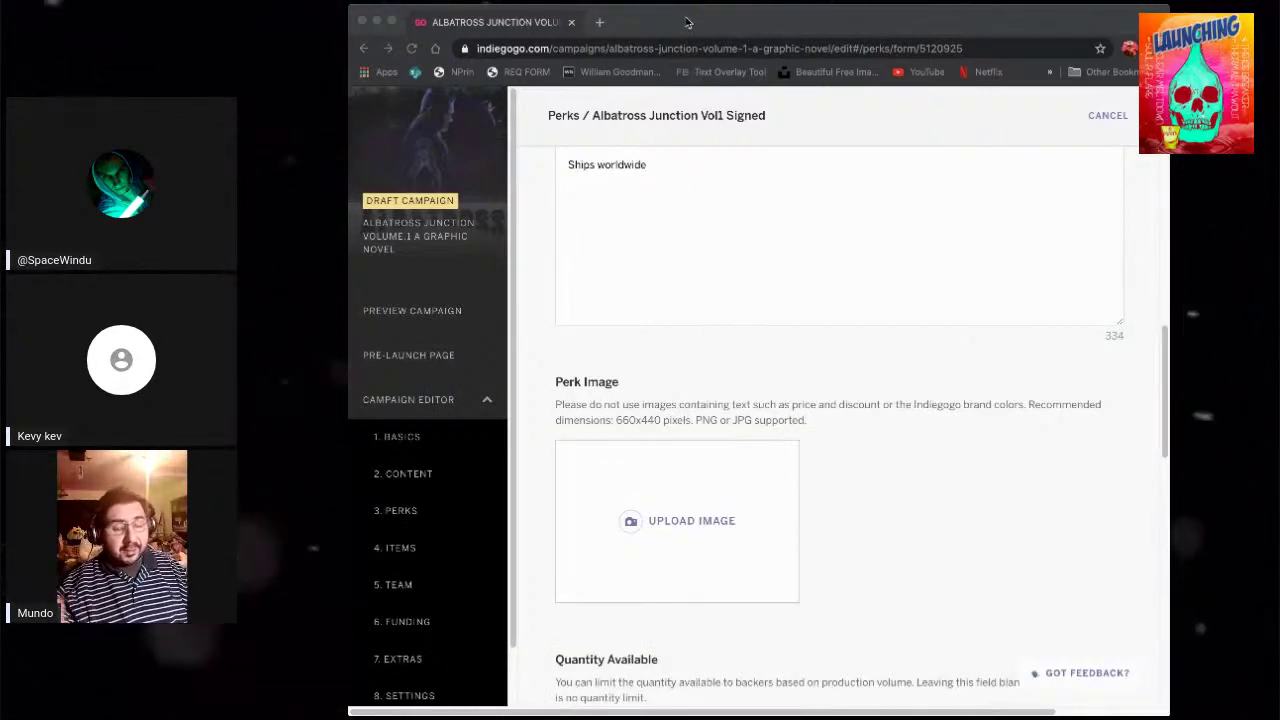
- Upload the perk image that lists the signed graphic novel Vol. 1, 2 trading cards and a poster
click(741, 150)
scroll(760, 170, up, 5)
scroll(745, 372, down, 6)
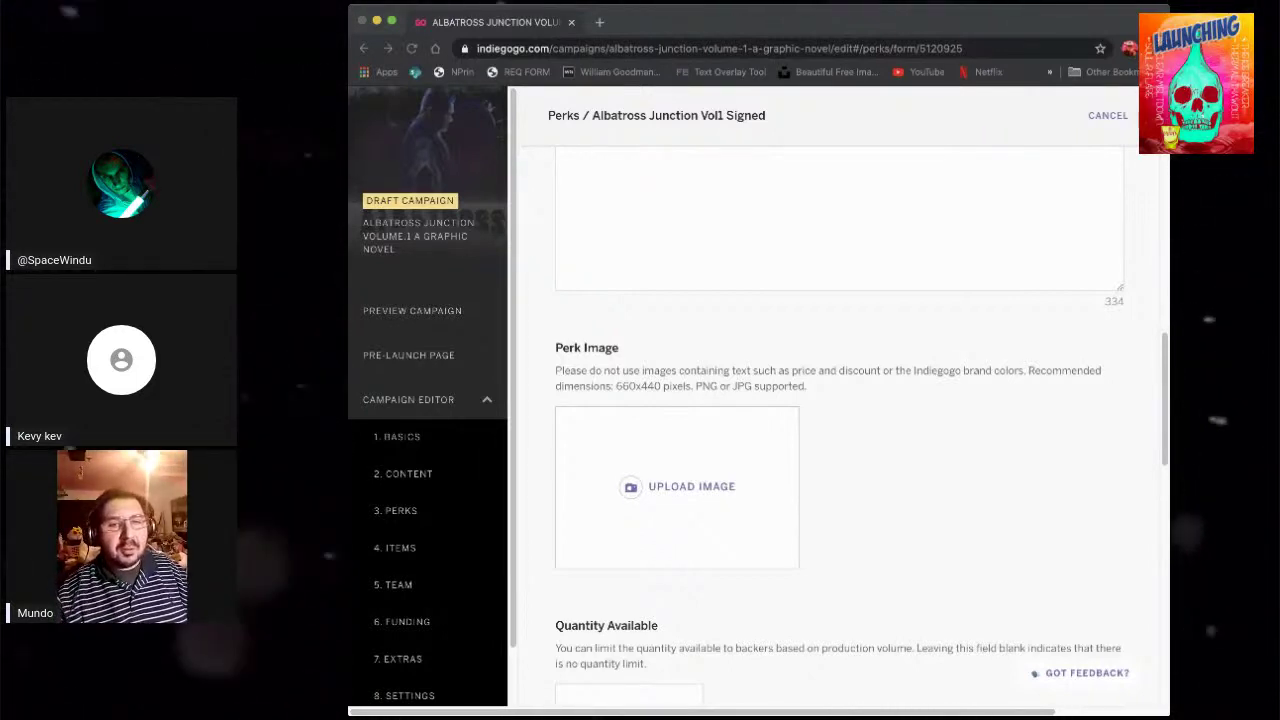
key(Return)
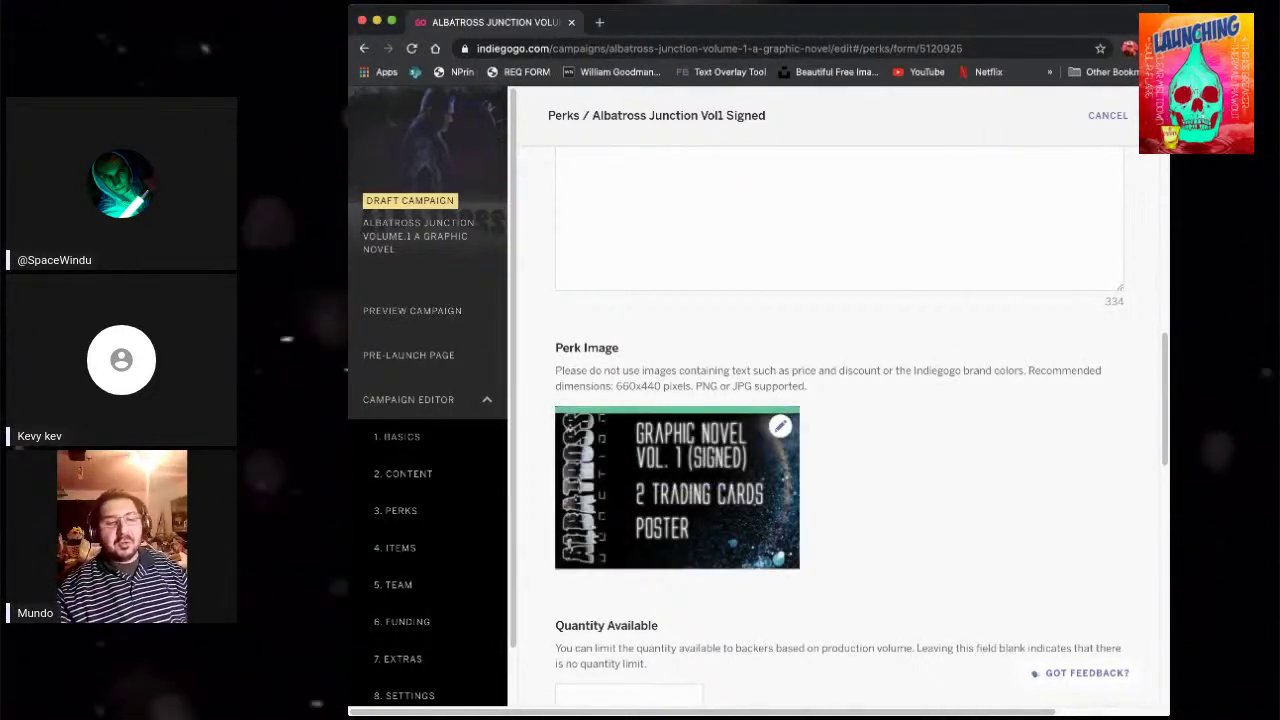
scroll(940, 559, down, 1)
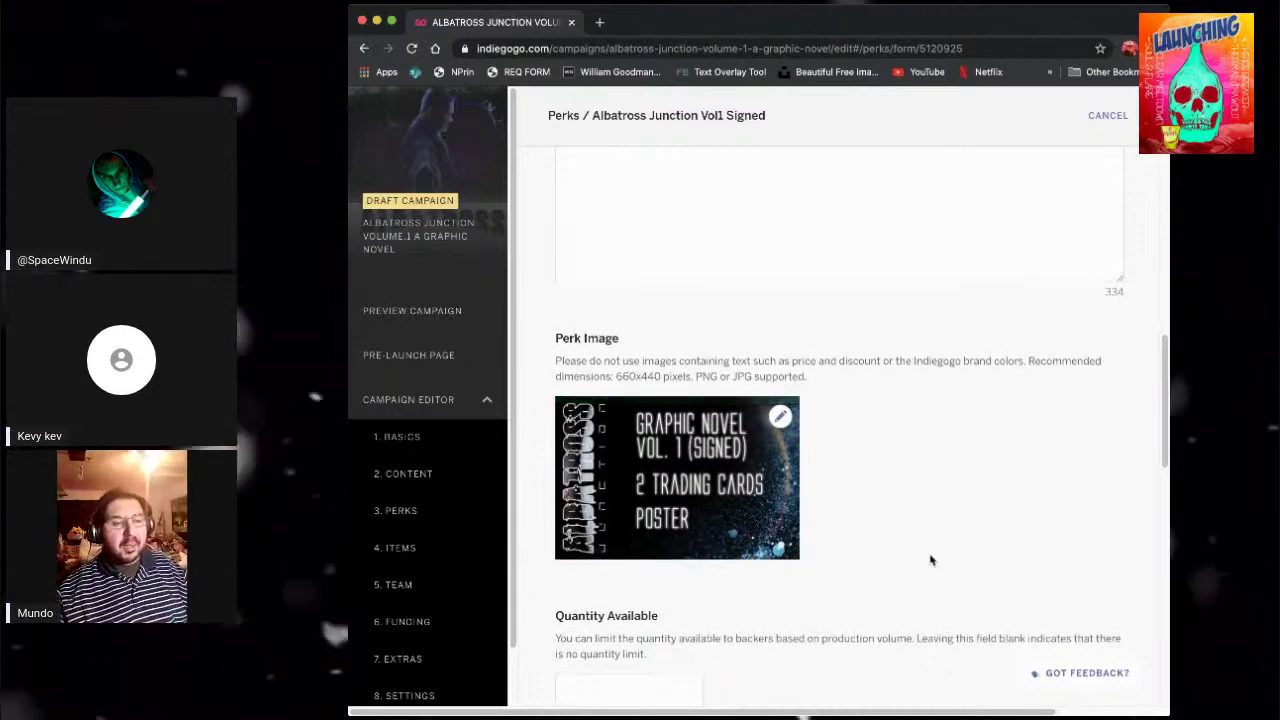
- Review the perk's included items, delivery date and shipping settings, and save the perk
scroll(930, 560, up, 3)
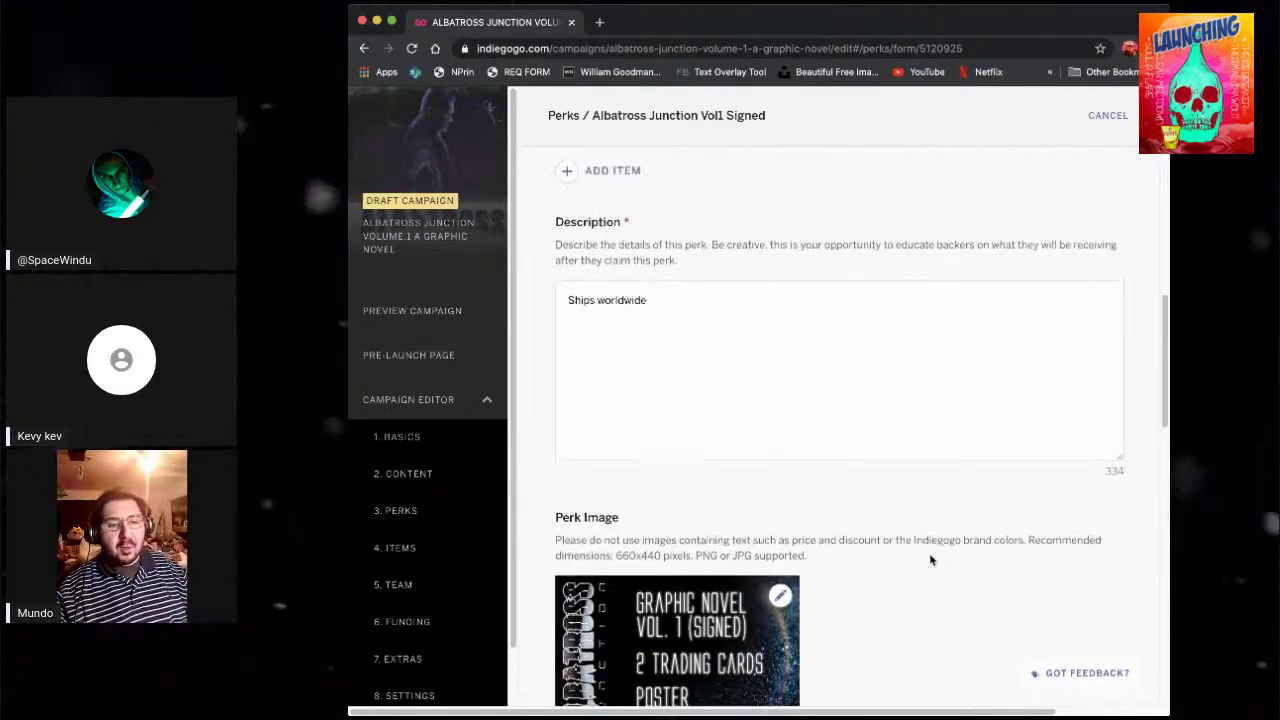
scroll(930, 560, up, 4)
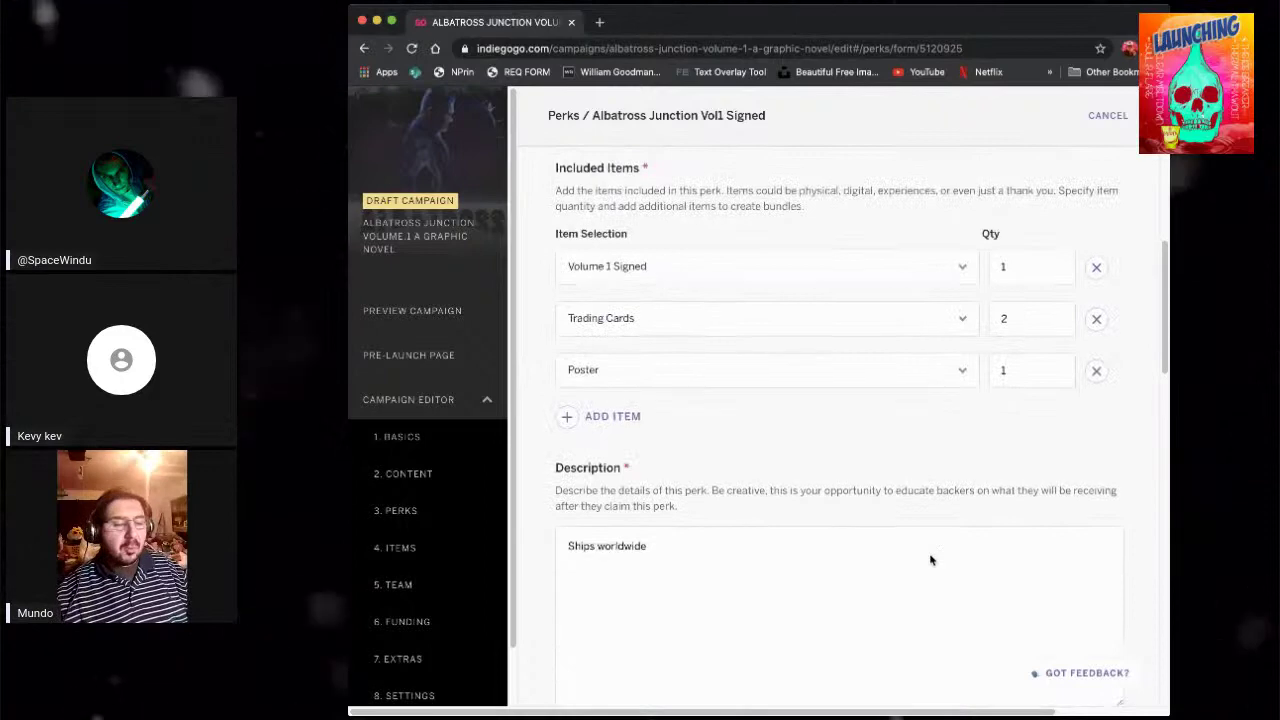
scroll(930, 560, down, 2)
scroll(930, 560, down, 10)
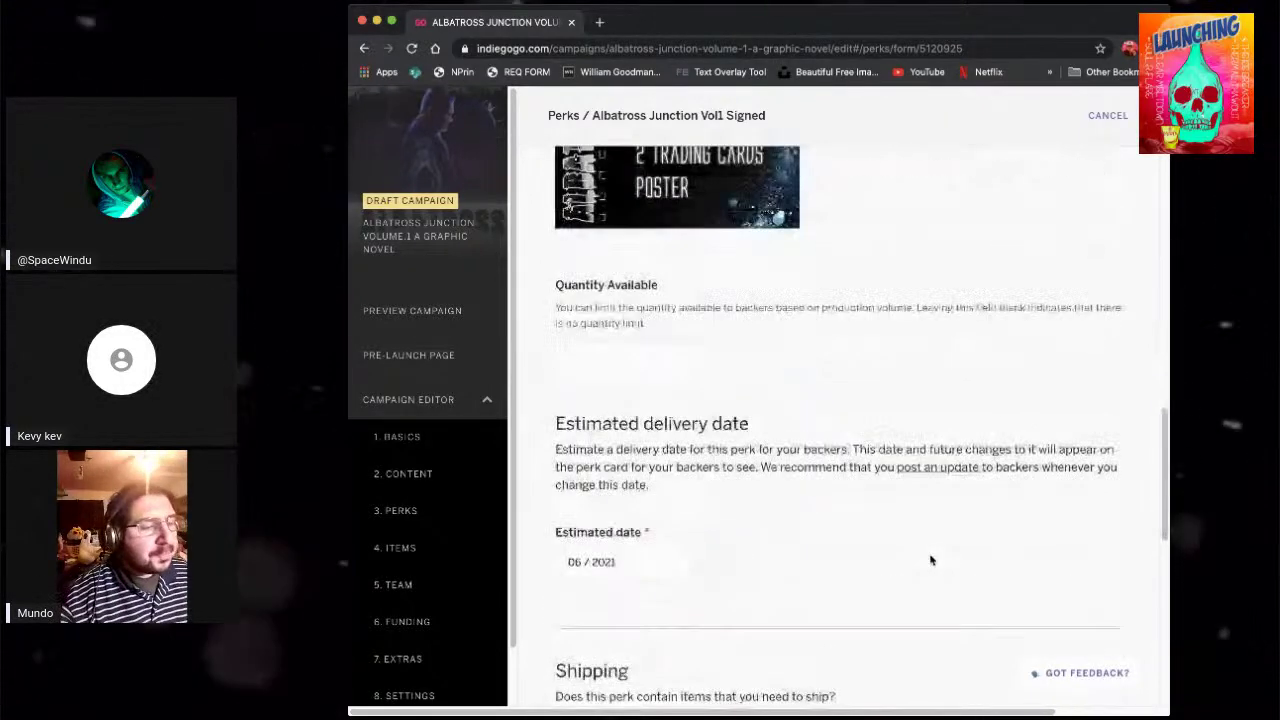
scroll(930, 560, down, 8)
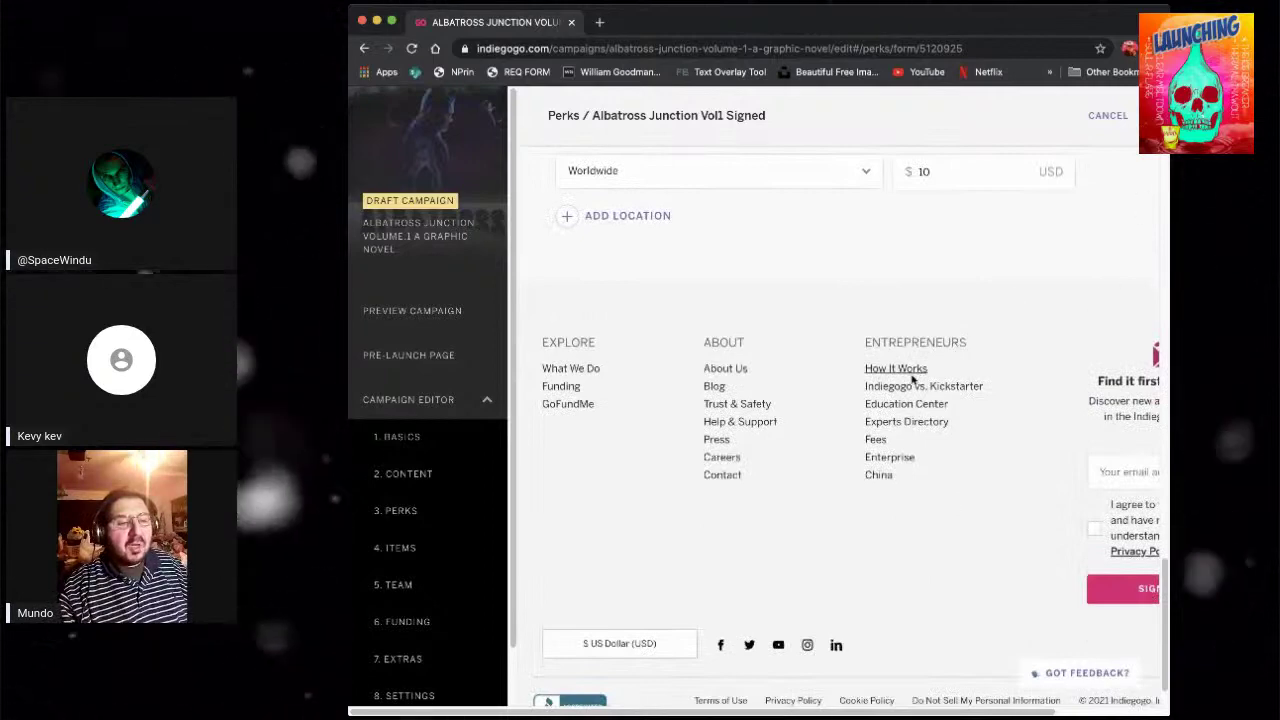
scroll(914, 380, up, 20)
click(1115, 165)
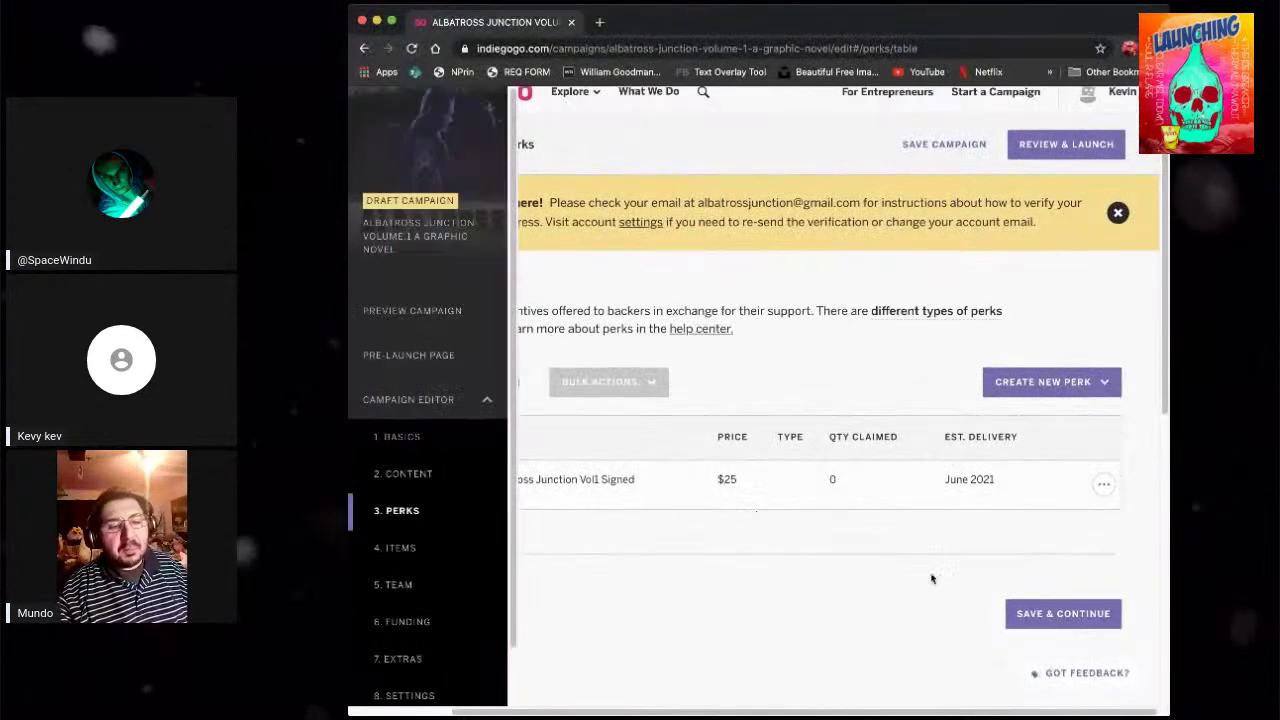
- Create a new standard perk and set its price to 50 USD
scroll(848, 448, left, 3)
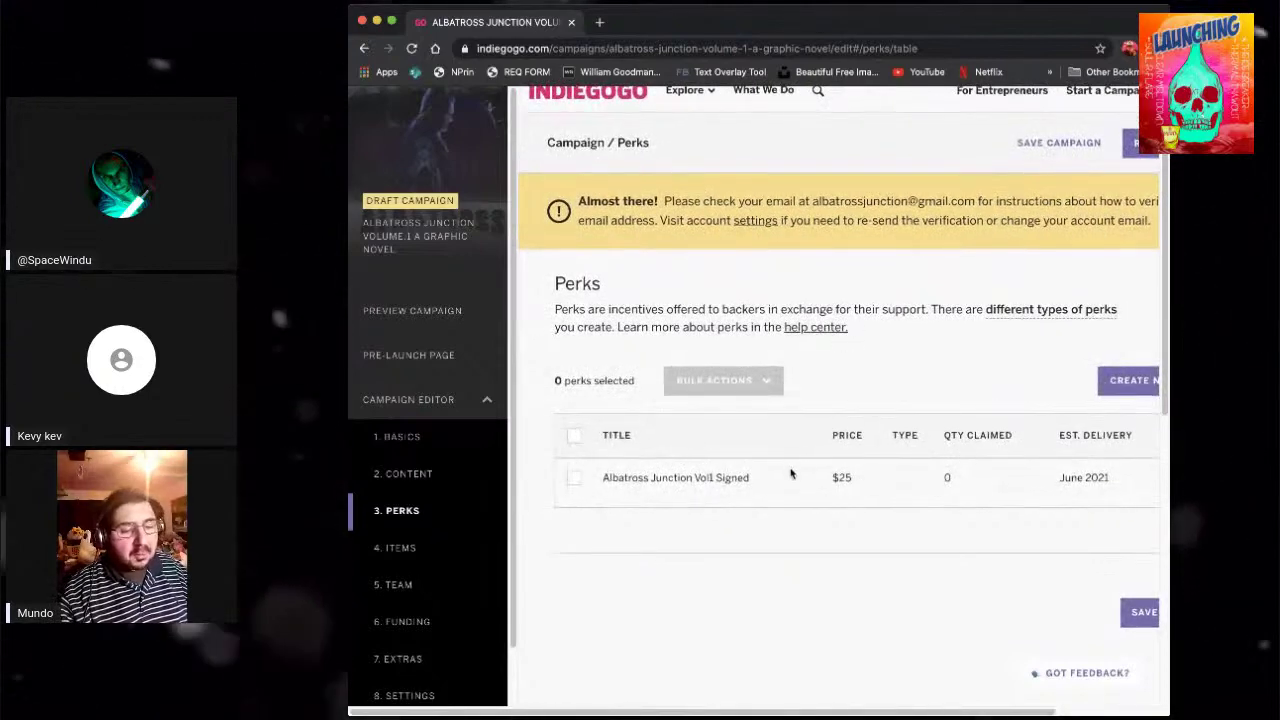
scroll(792, 470, right, 3)
click(1081, 385)
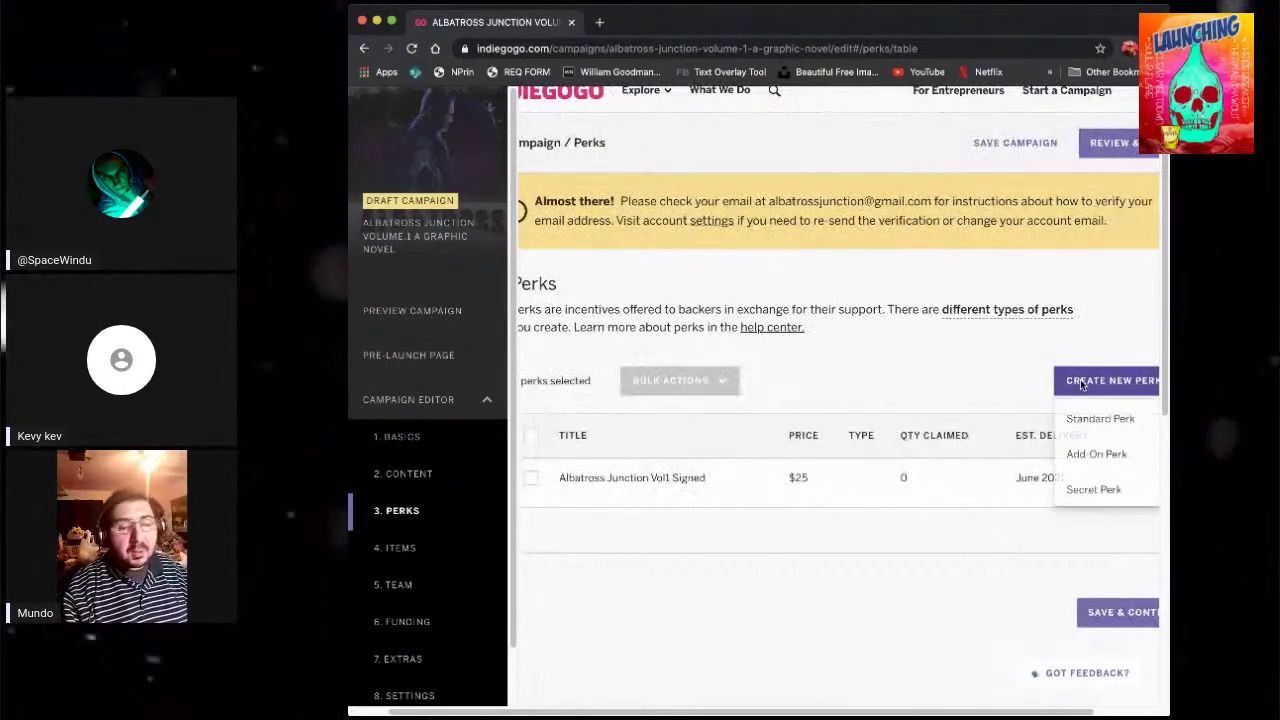
click(1120, 419)
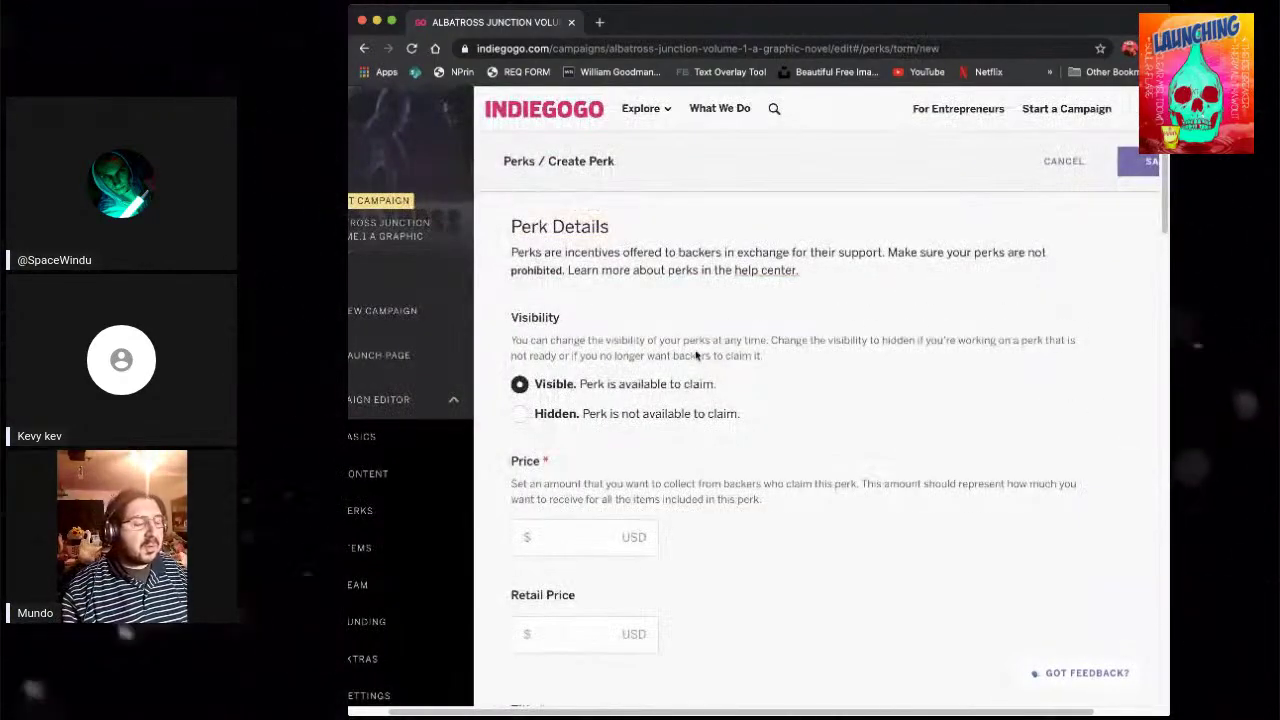
click(577, 549)
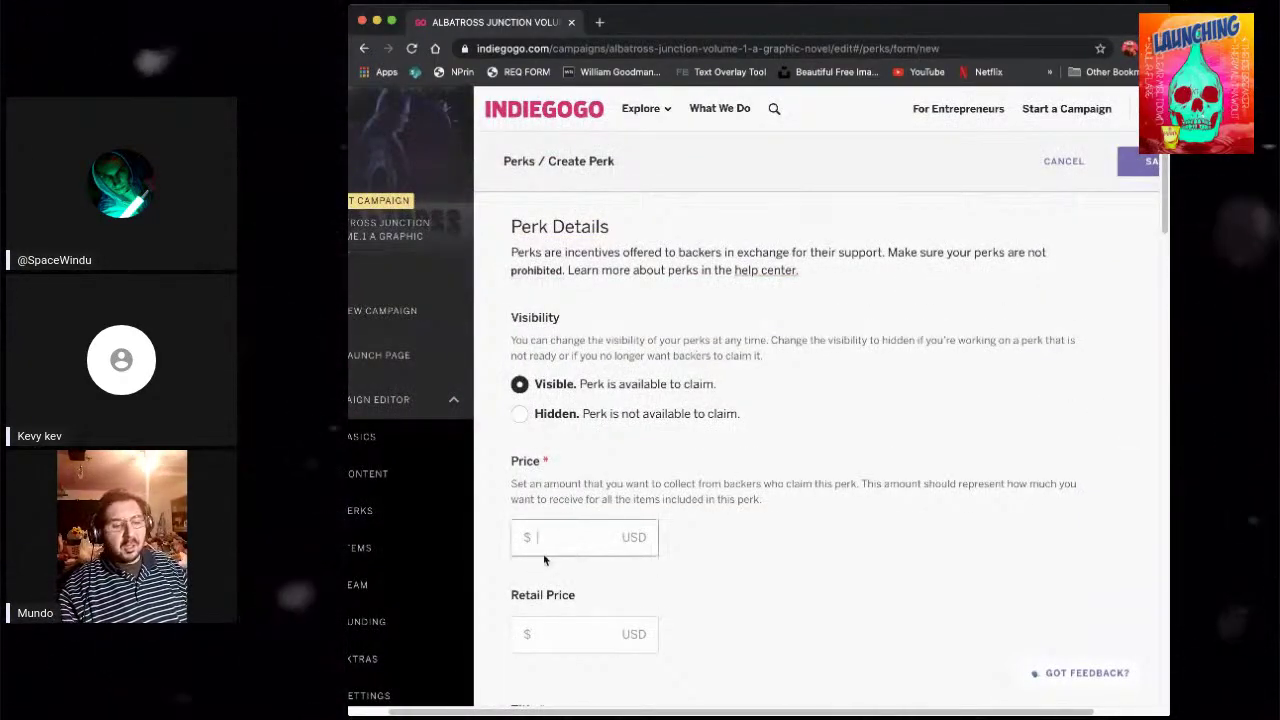
text(50)
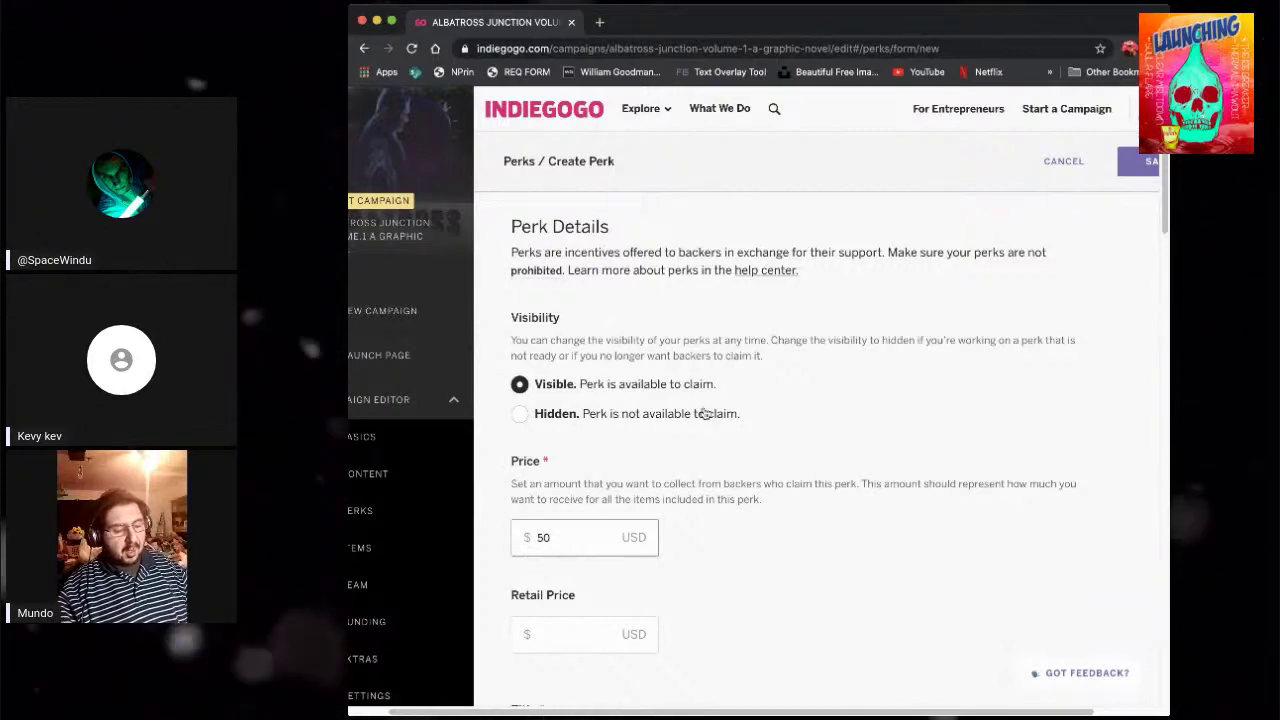
- Title the new perk "Vol.1 Signed+Trading Cards"
scroll(815, 405, left, 2)
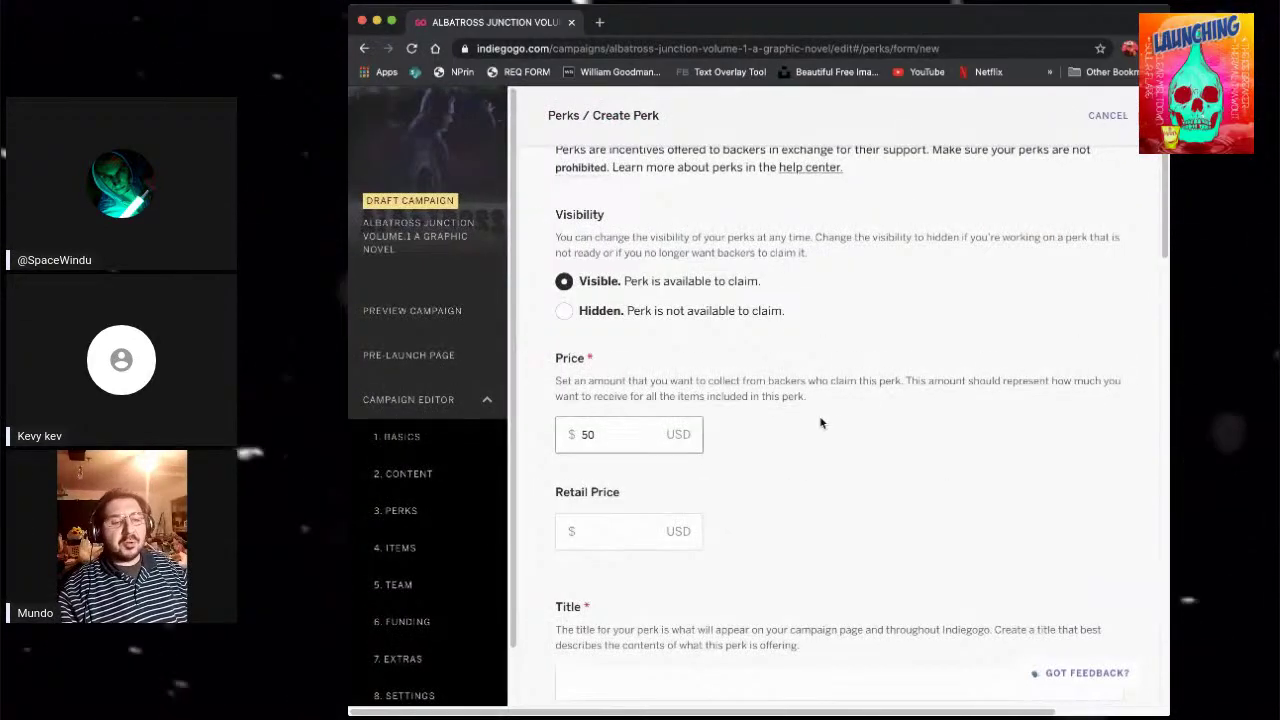
scroll(820, 423, down, 3)
click(614, 475)
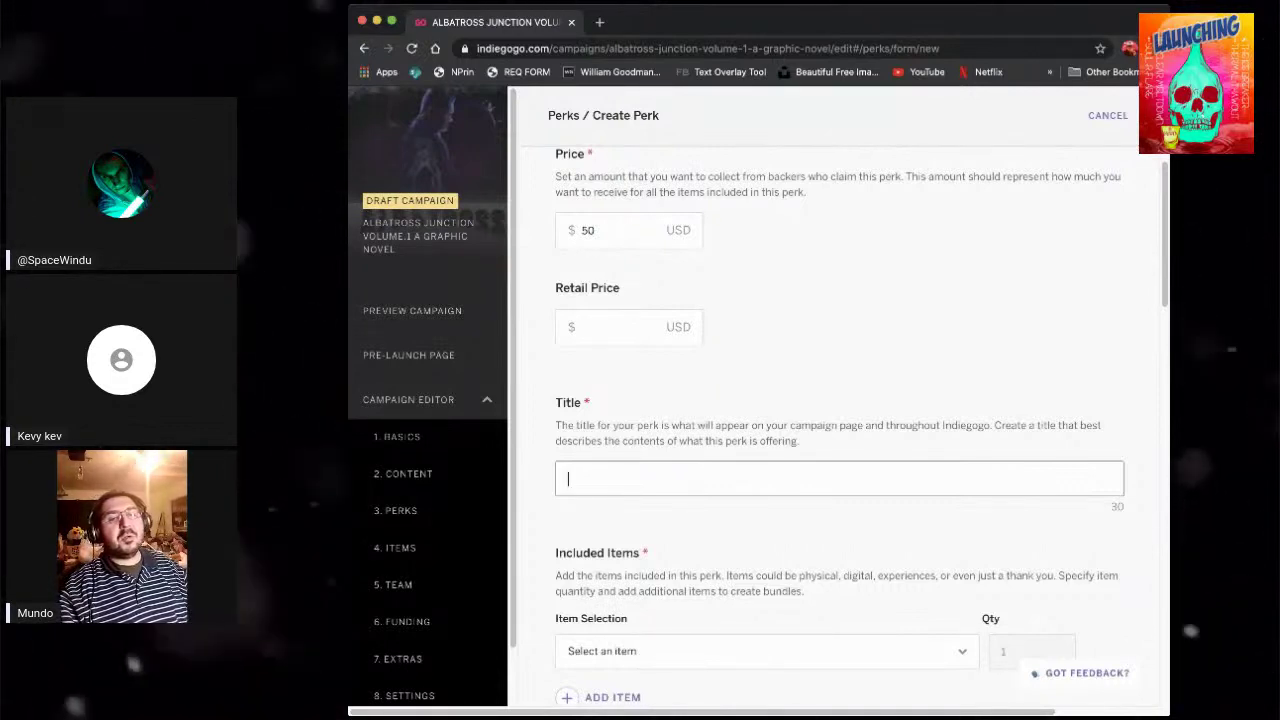
text(V)
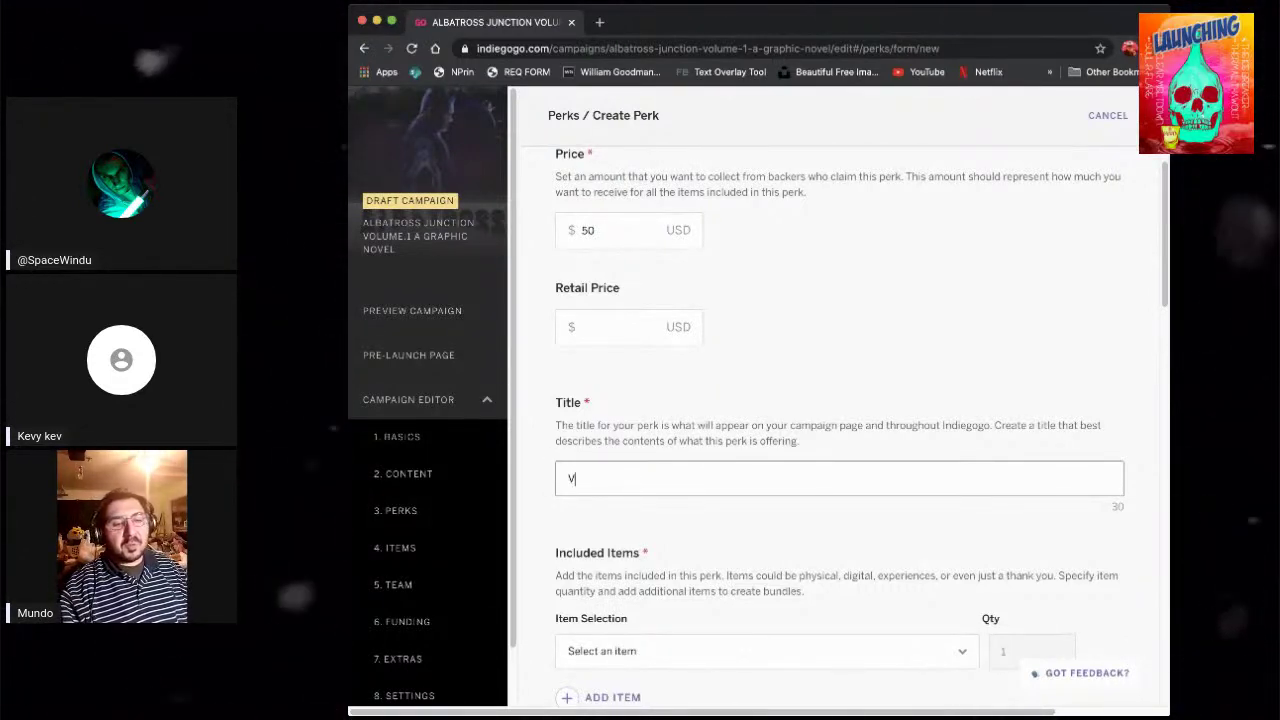
text(olume)
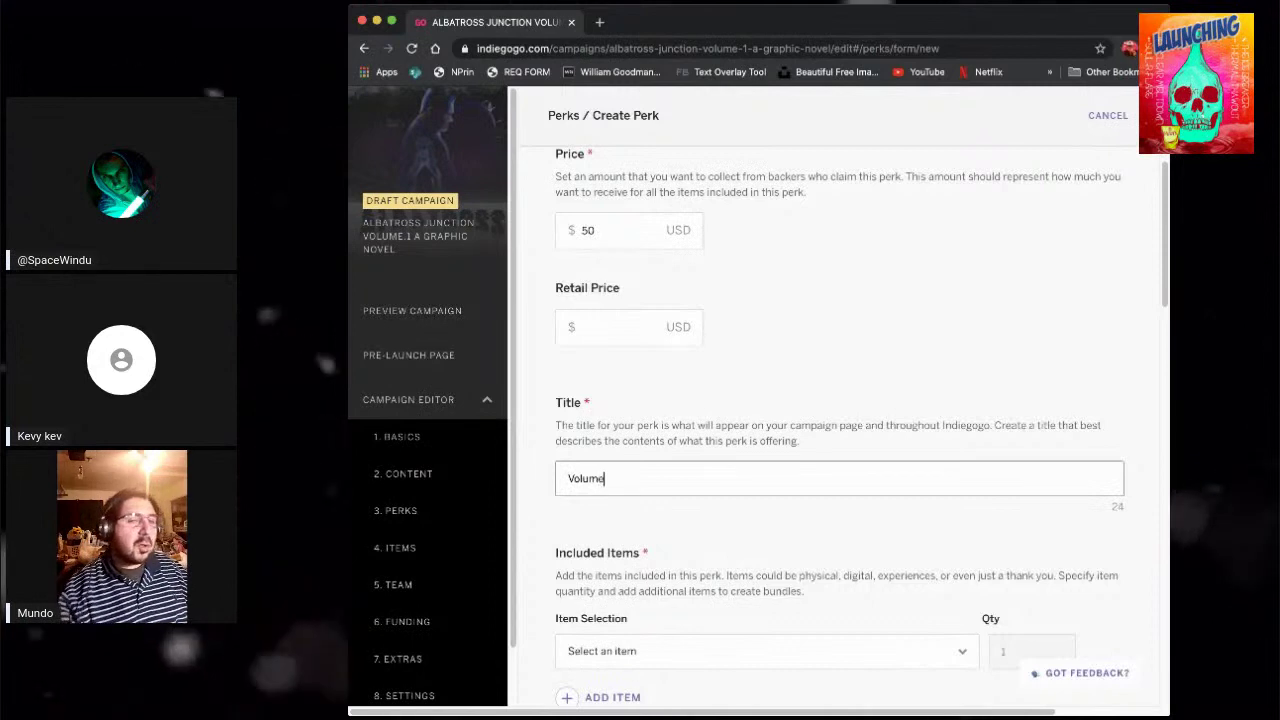
key(BackSpace)
key(BackSpace)
key(BackSpace)
text(.)
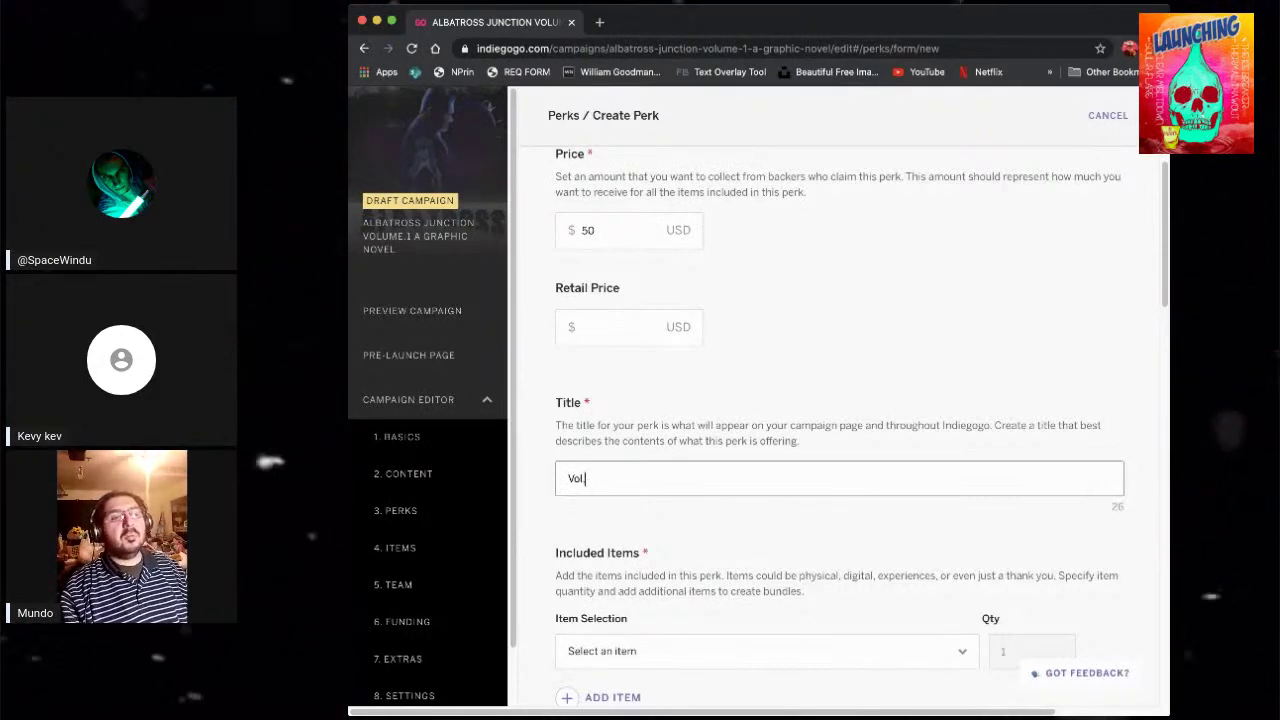
text(1)
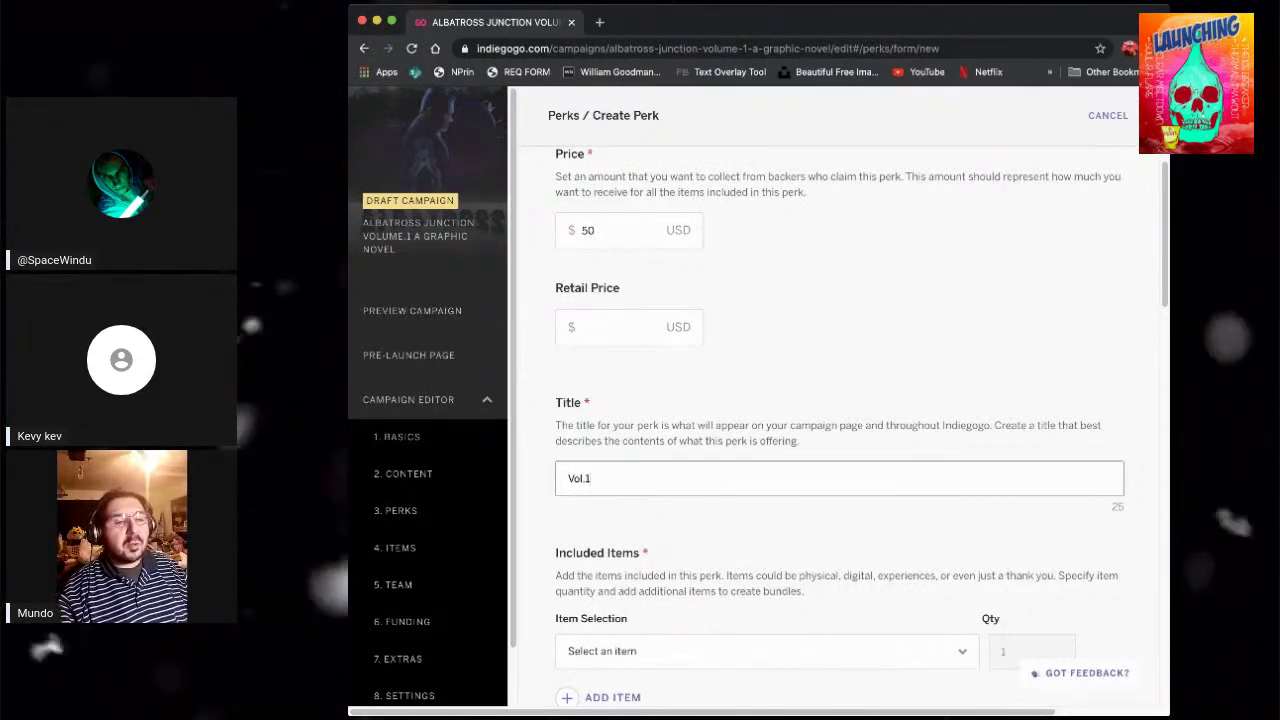
text( Signed)
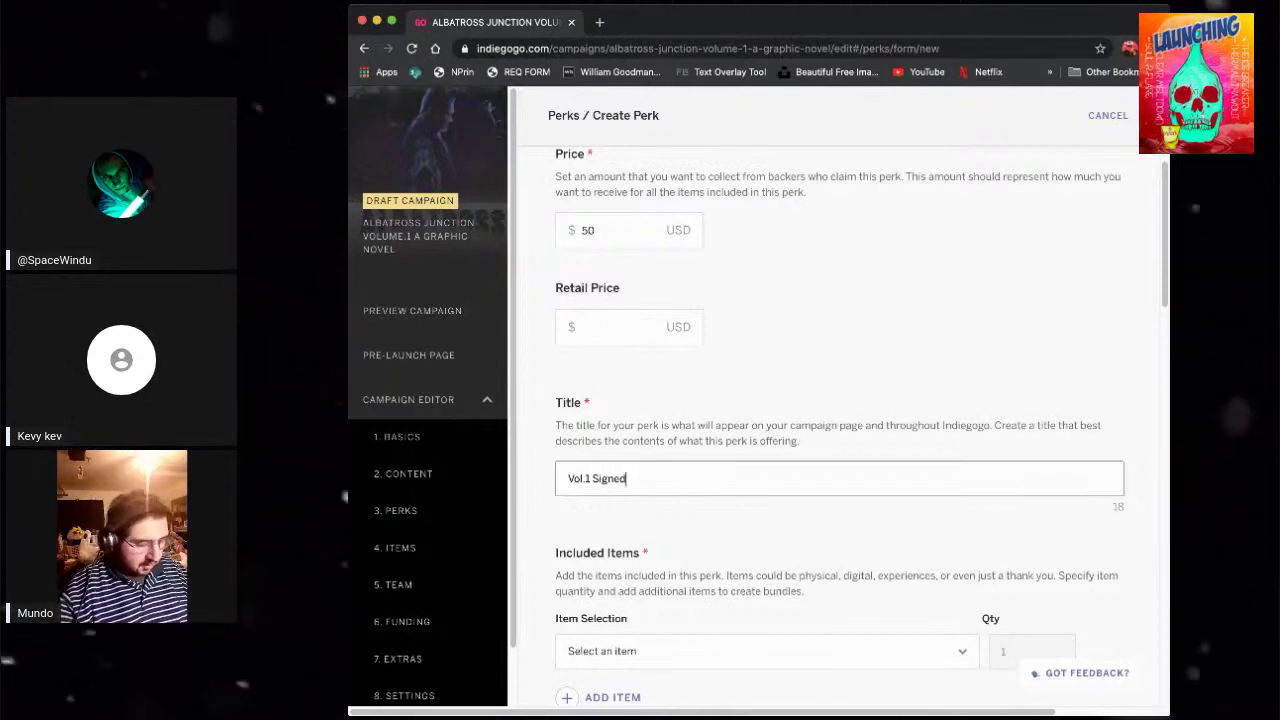
text(+Al)
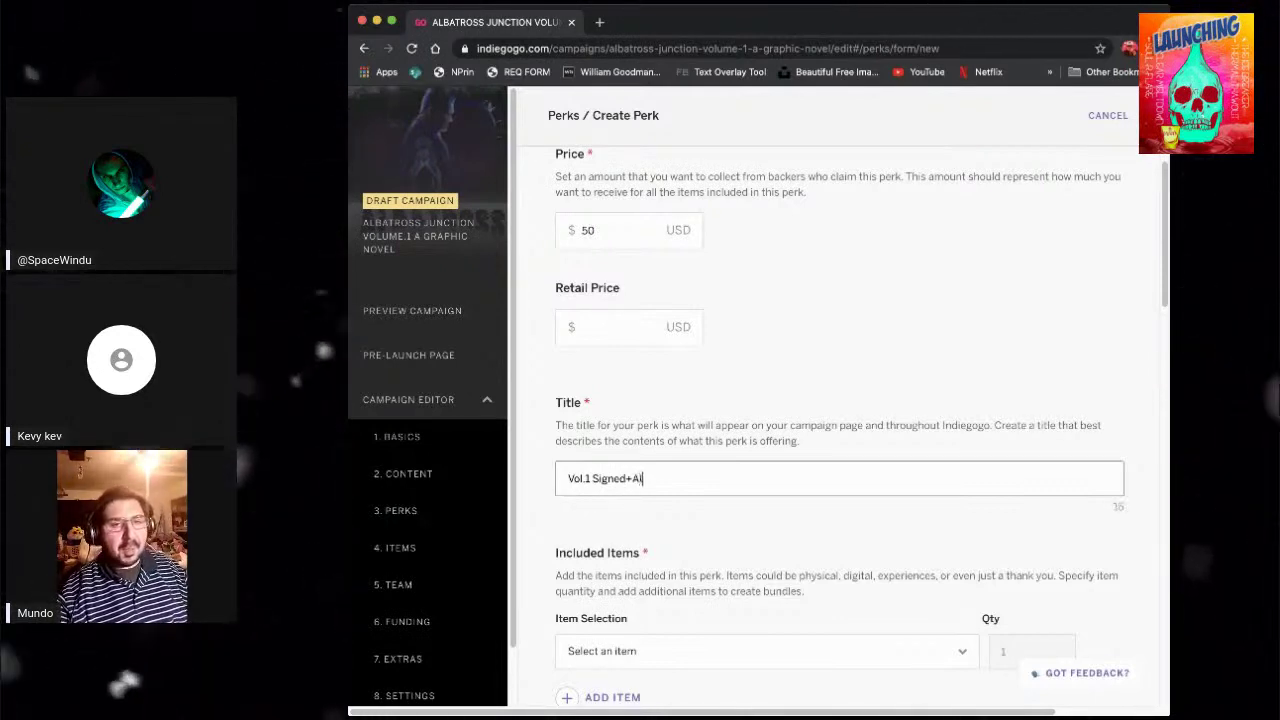
key(BackSpace)
key(BackSpace)
key(BackSpace)
key(BackSpace)
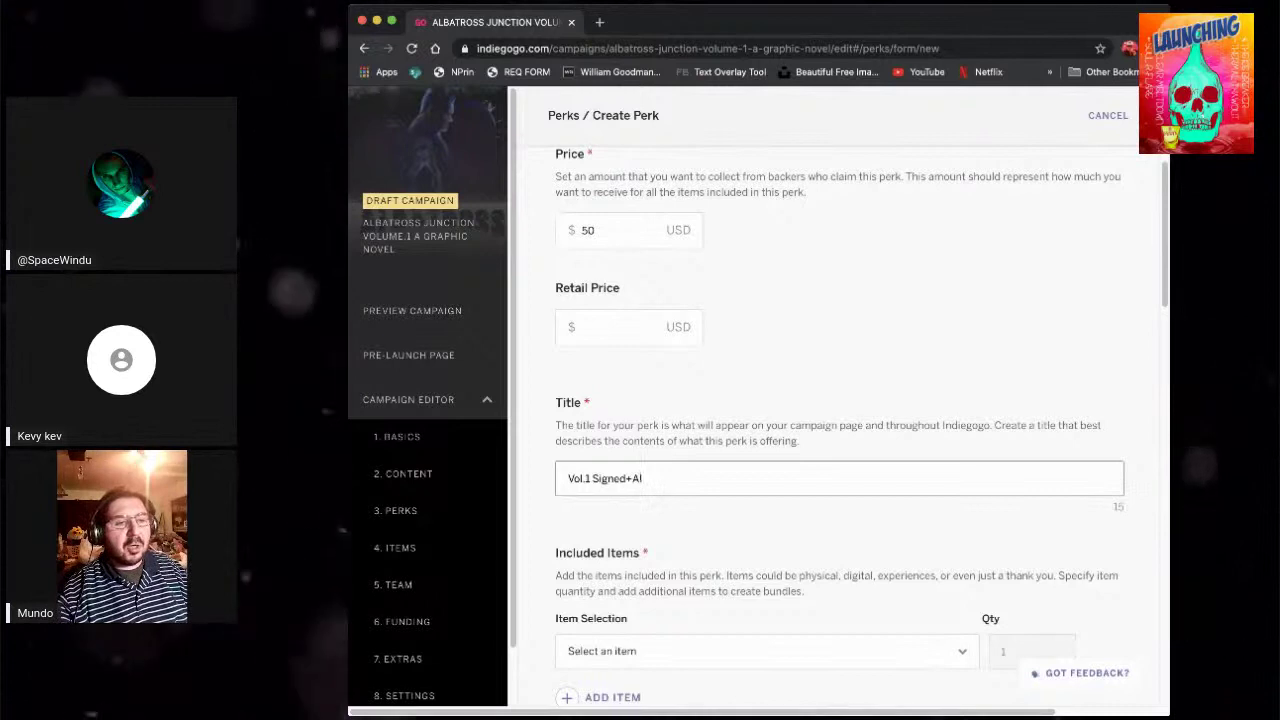
text(Tra)
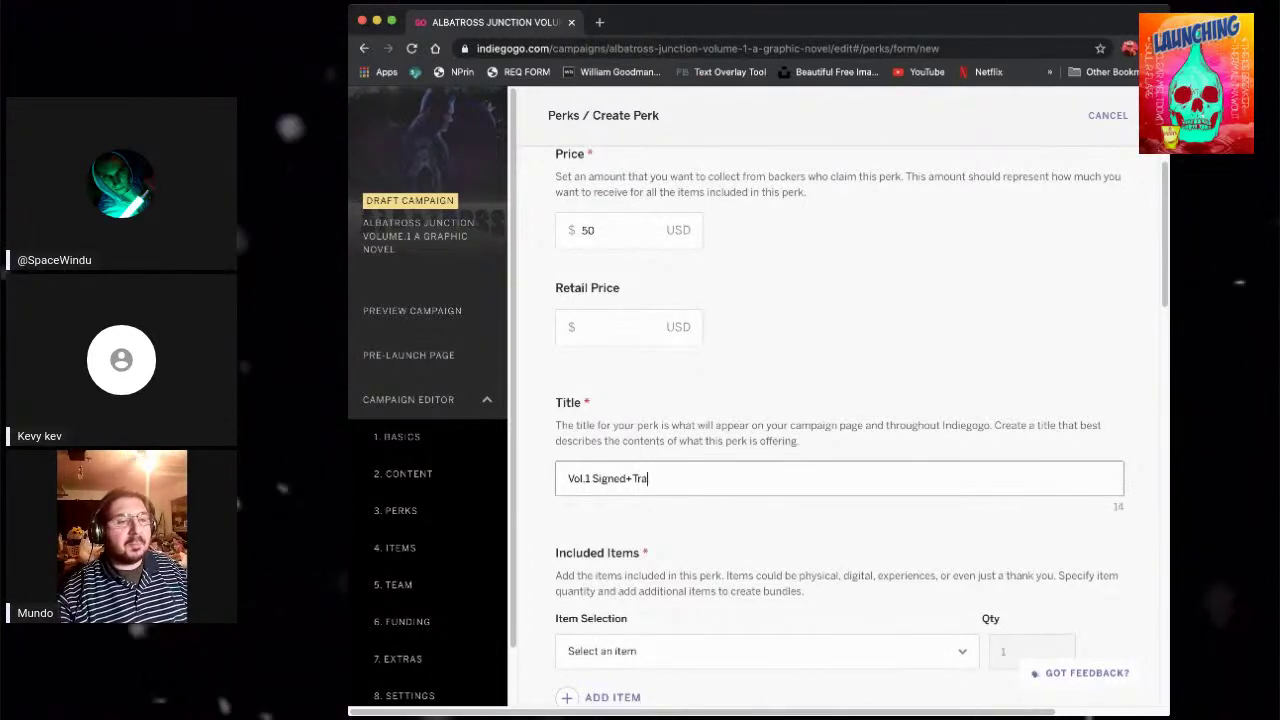
text(ding Cards)
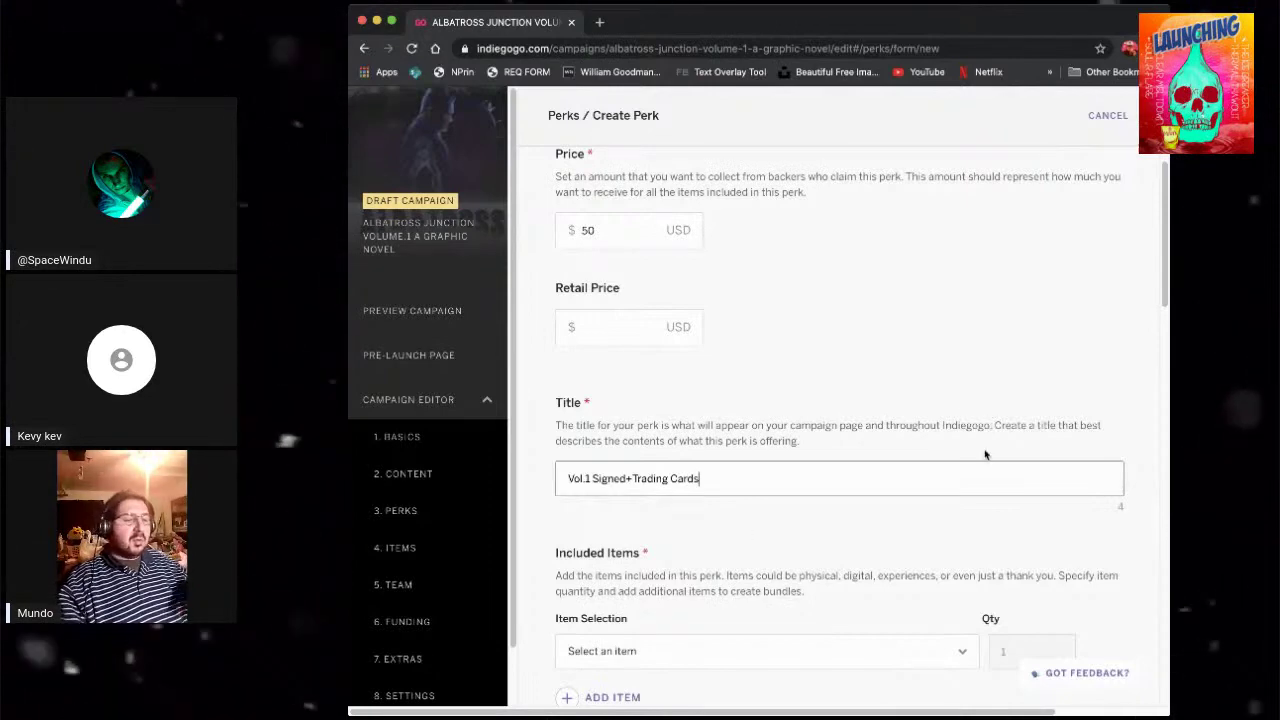
- Include the Albatross Junction Vol1 SIGNED item in the new perk
scroll(737, 504, down, 3)
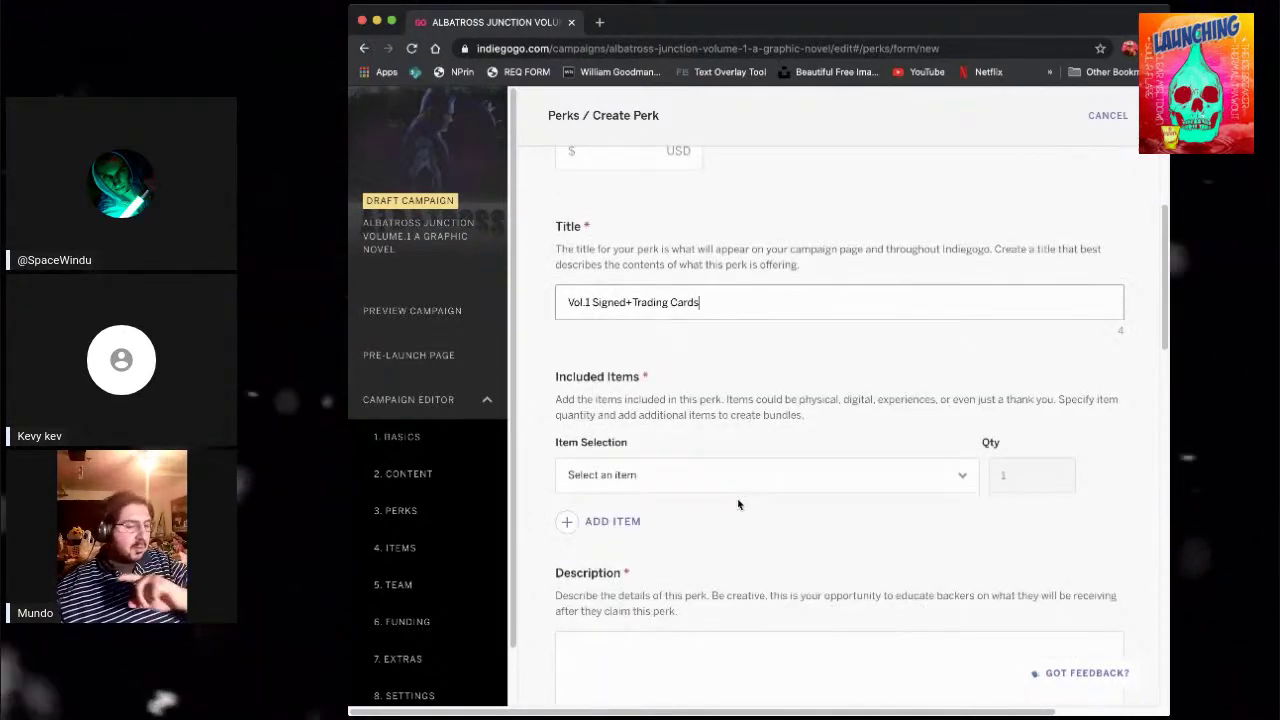
click(950, 478)
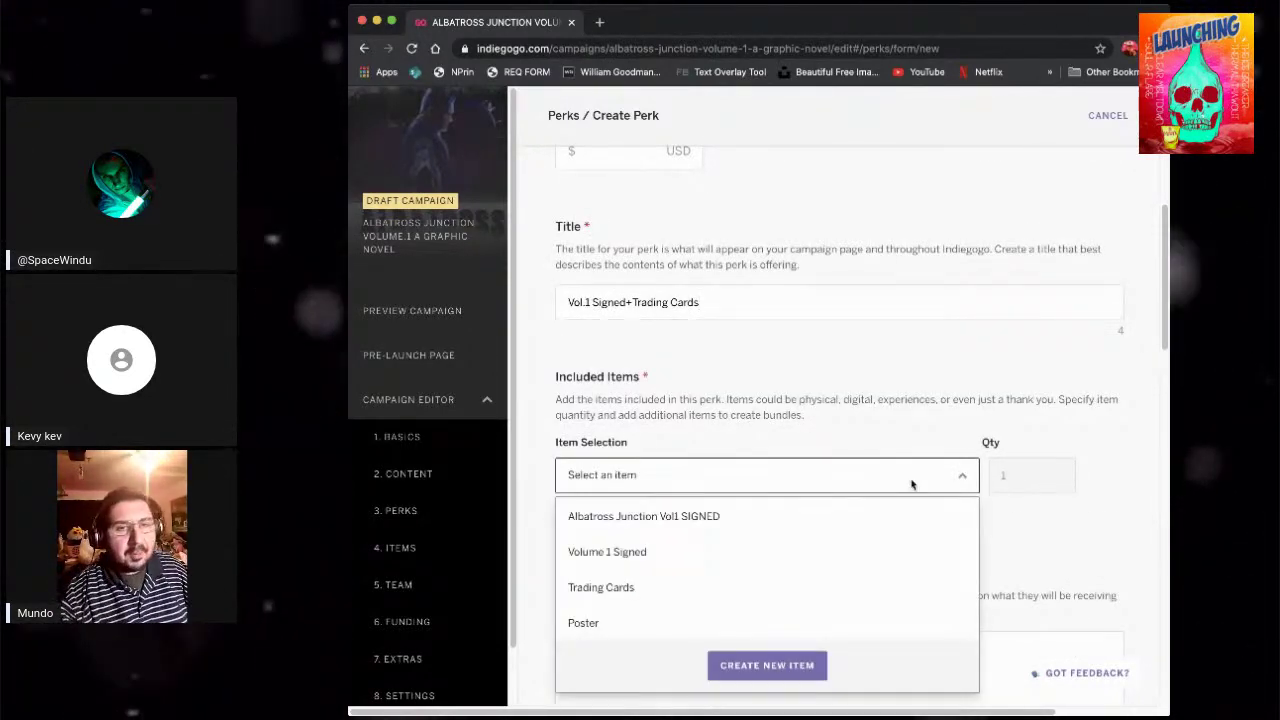
click(712, 518)
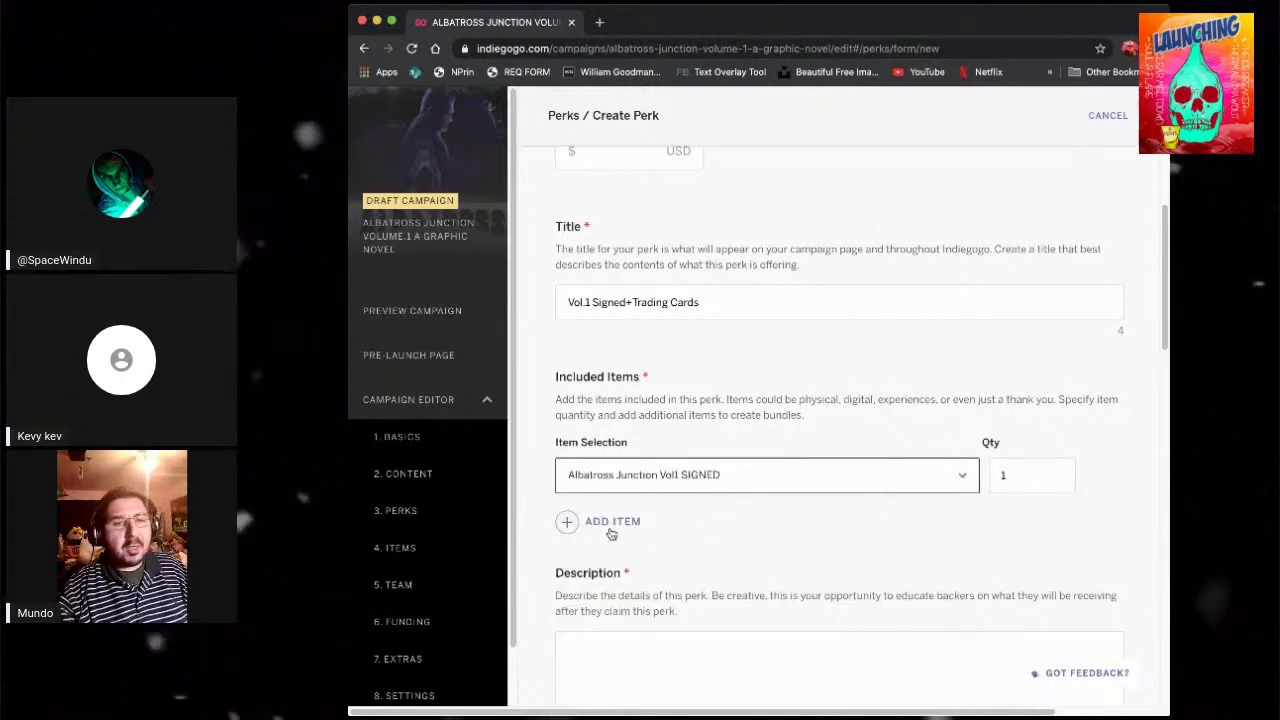
- Add the Trading Cards item to the perk's included items with a quantity of 10
click(630, 528)
click(697, 531)
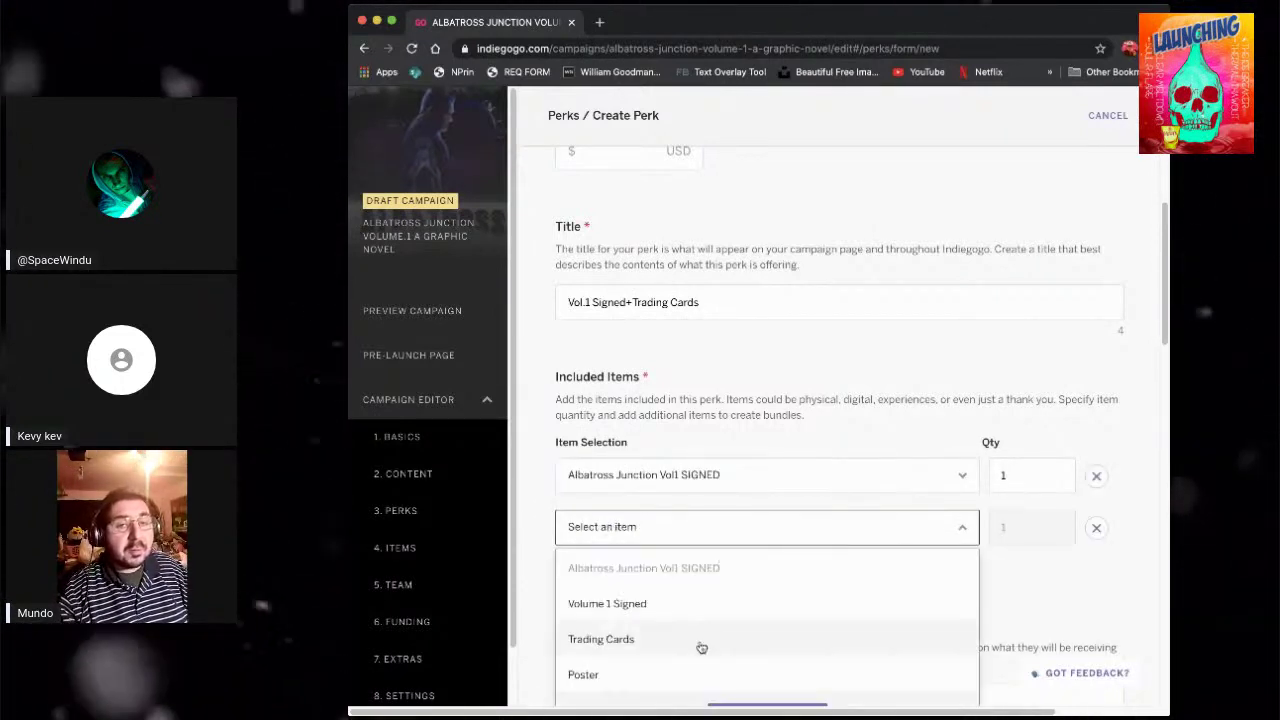
click(700, 641)
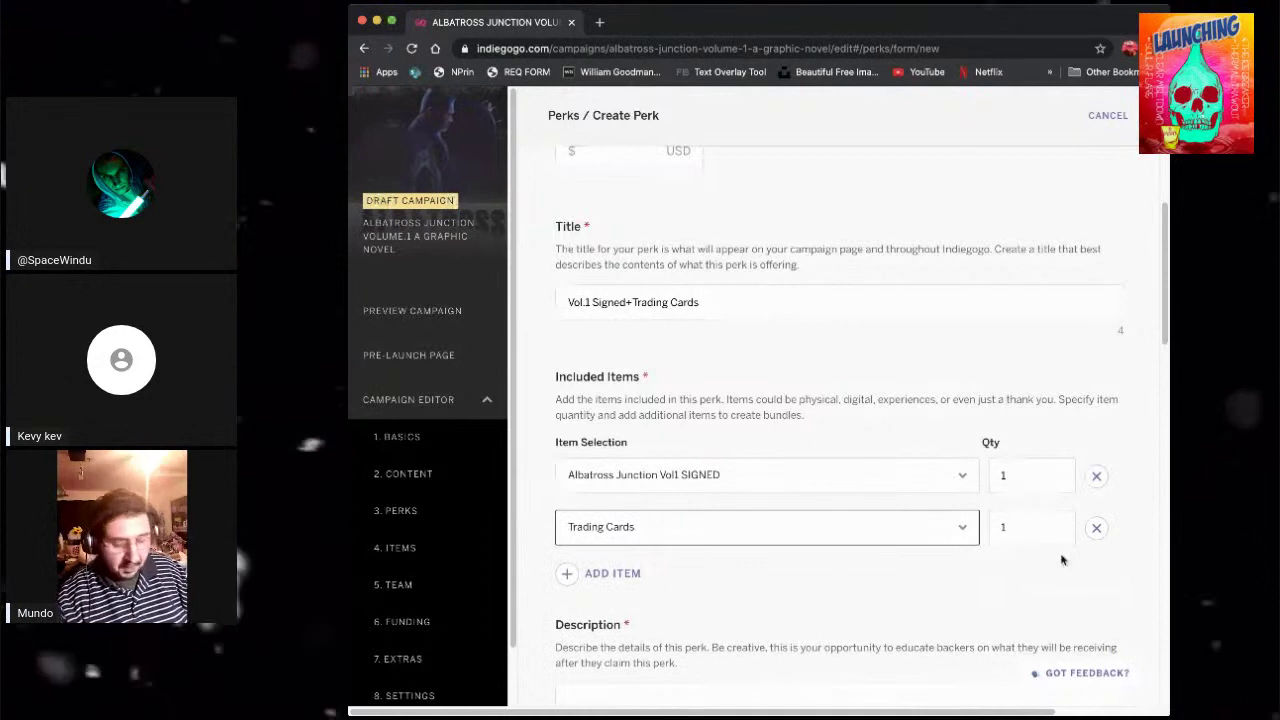
click(1027, 533)
text(0)
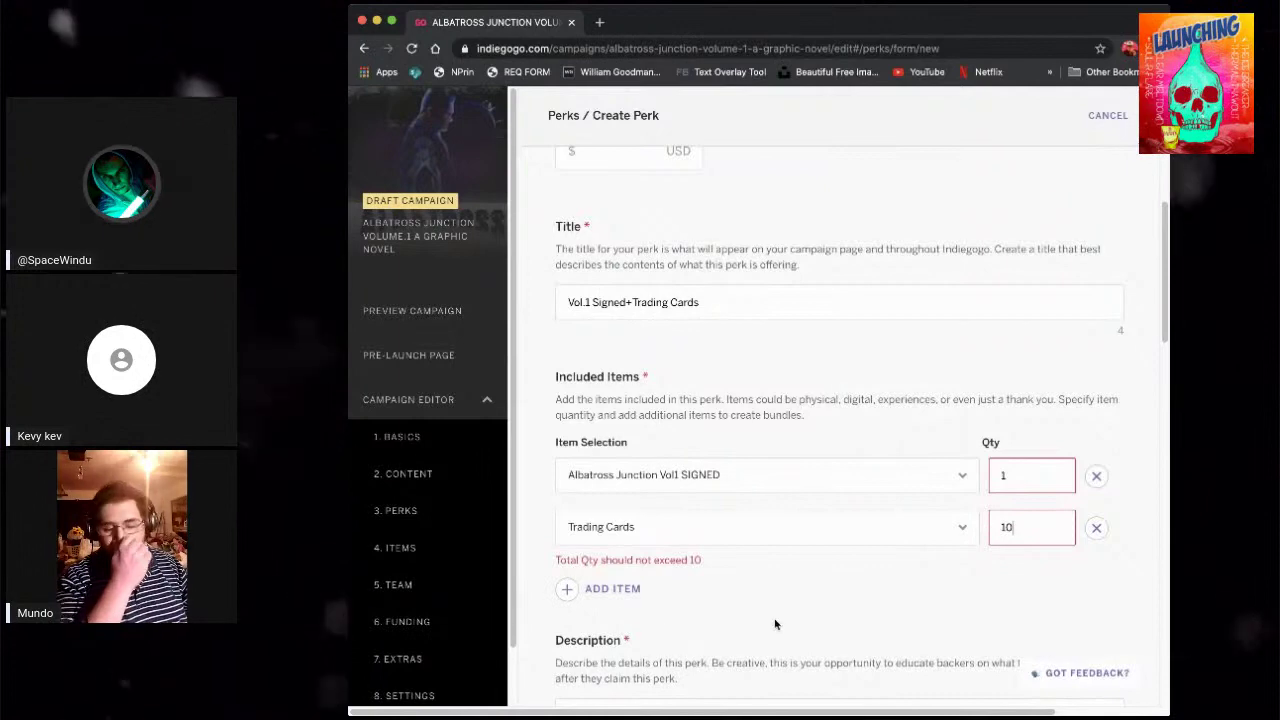
- Add the Poster item to the perk's included items with a quantity of 1
scroll(789, 614, down, 3)
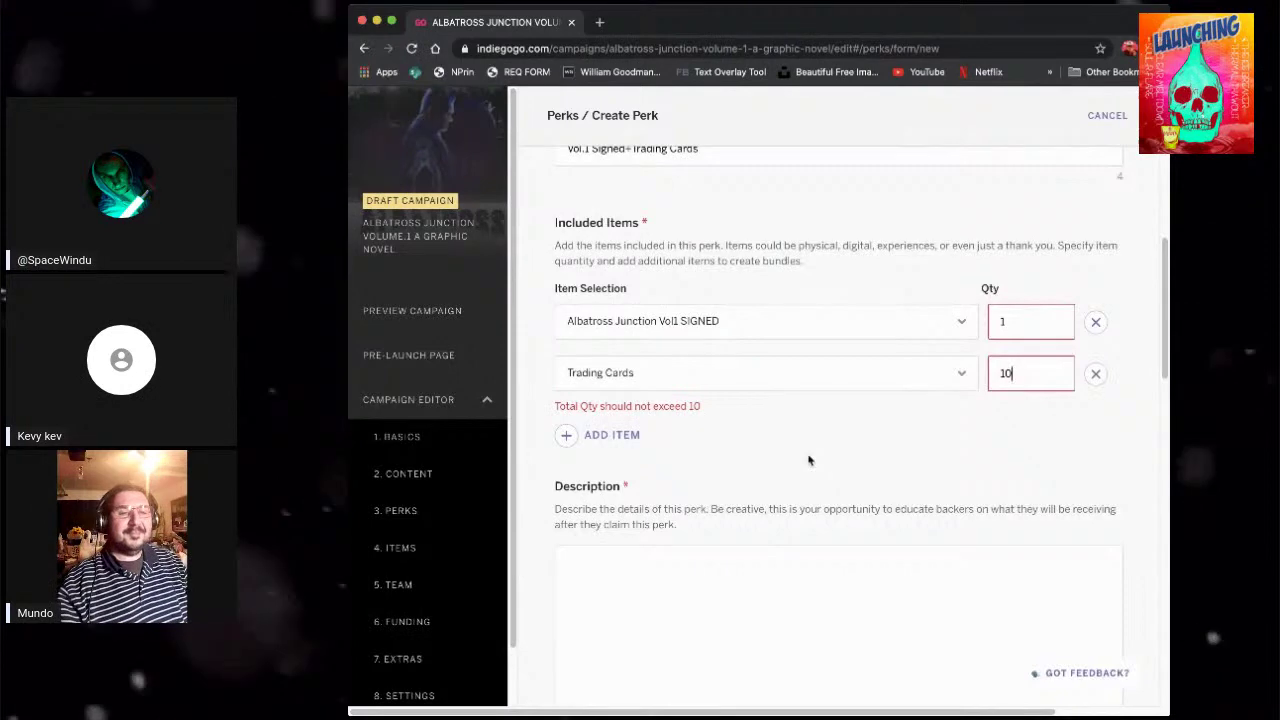
scroll(809, 458, down, 3)
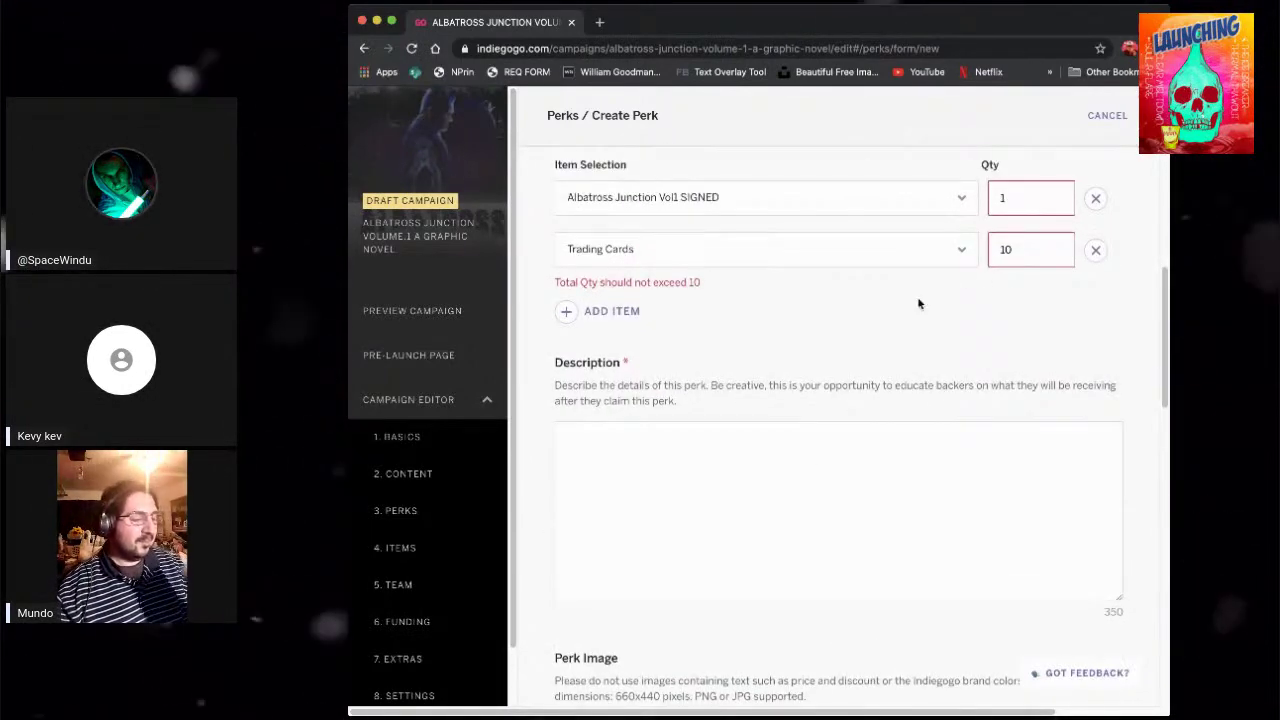
scroll(700, 360, up, 1)
click(566, 352)
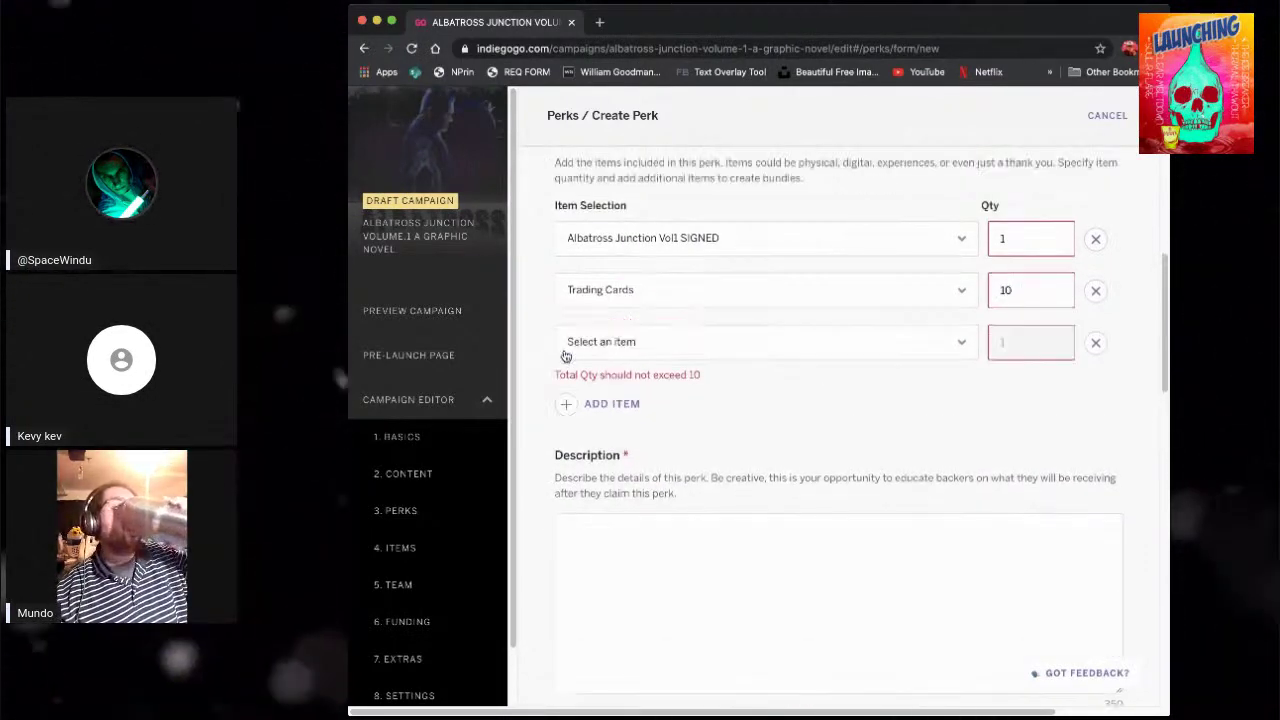
click(966, 342)
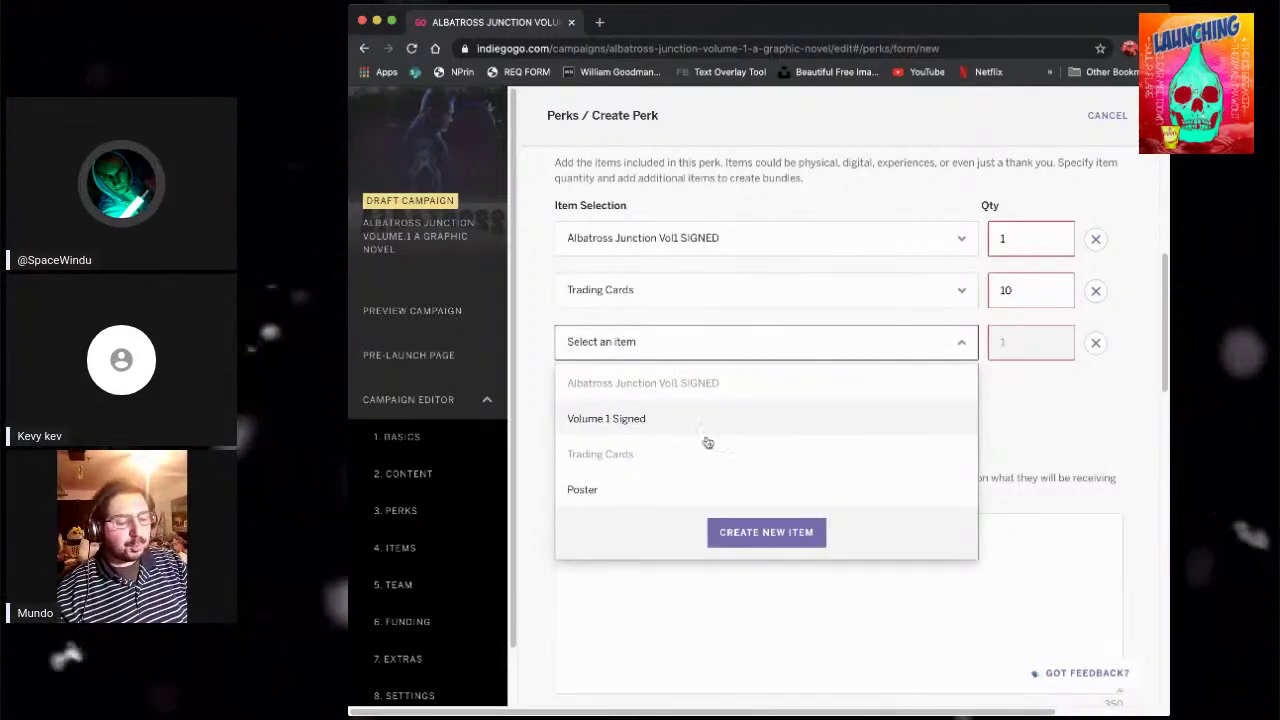
click(662, 494)
click(1000, 343)
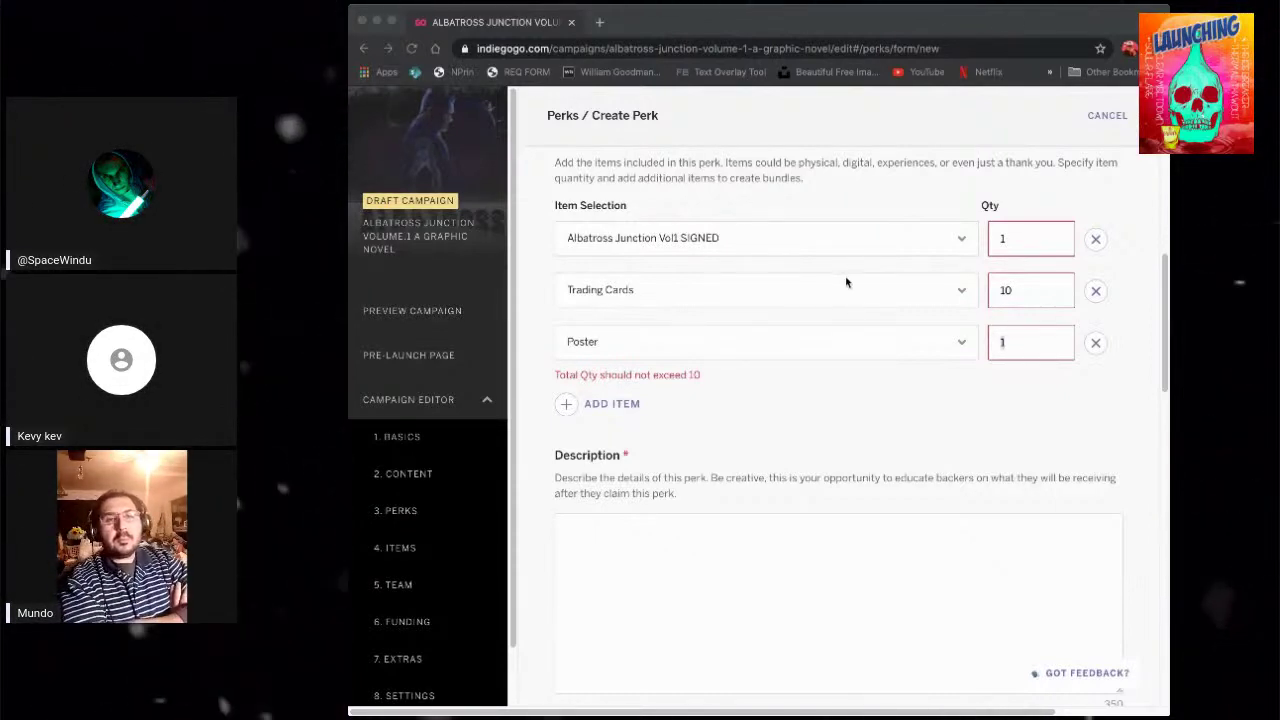
- Change the perk's price to 60 USD
scroll(845, 276, up, 1)
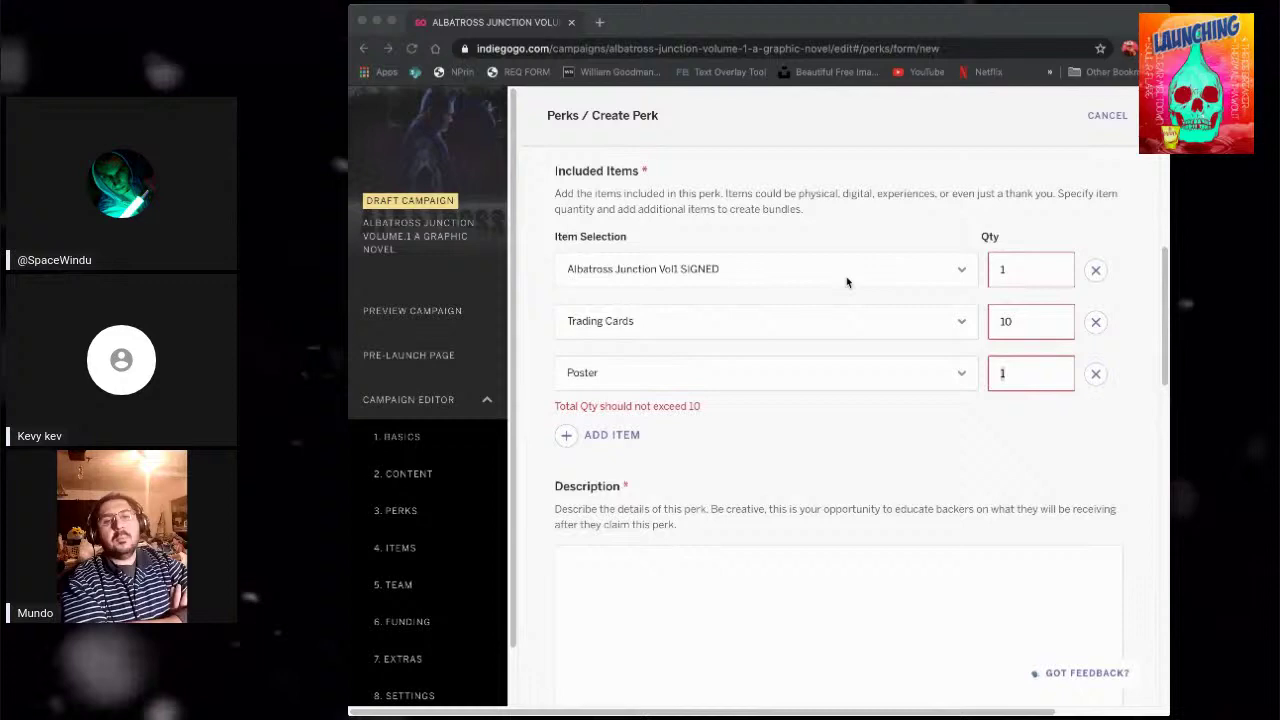
scroll(846, 276, up, 1)
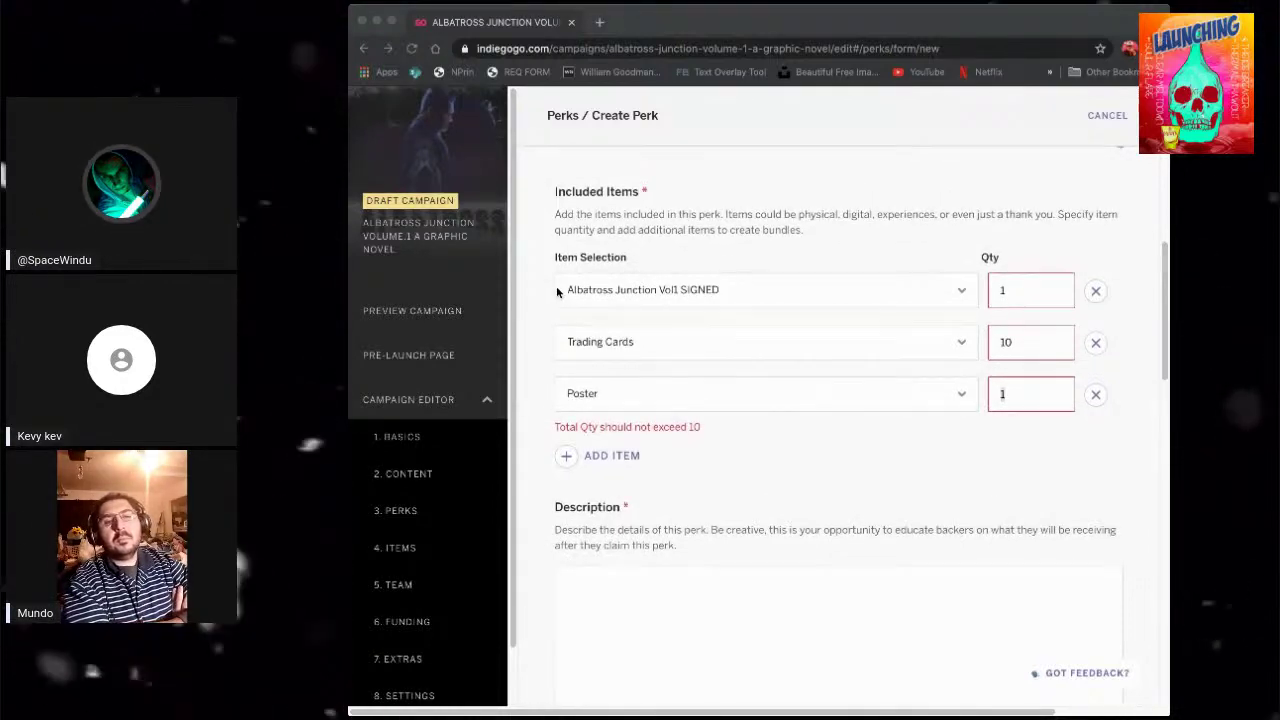
scroll(553, 286, up, 5)
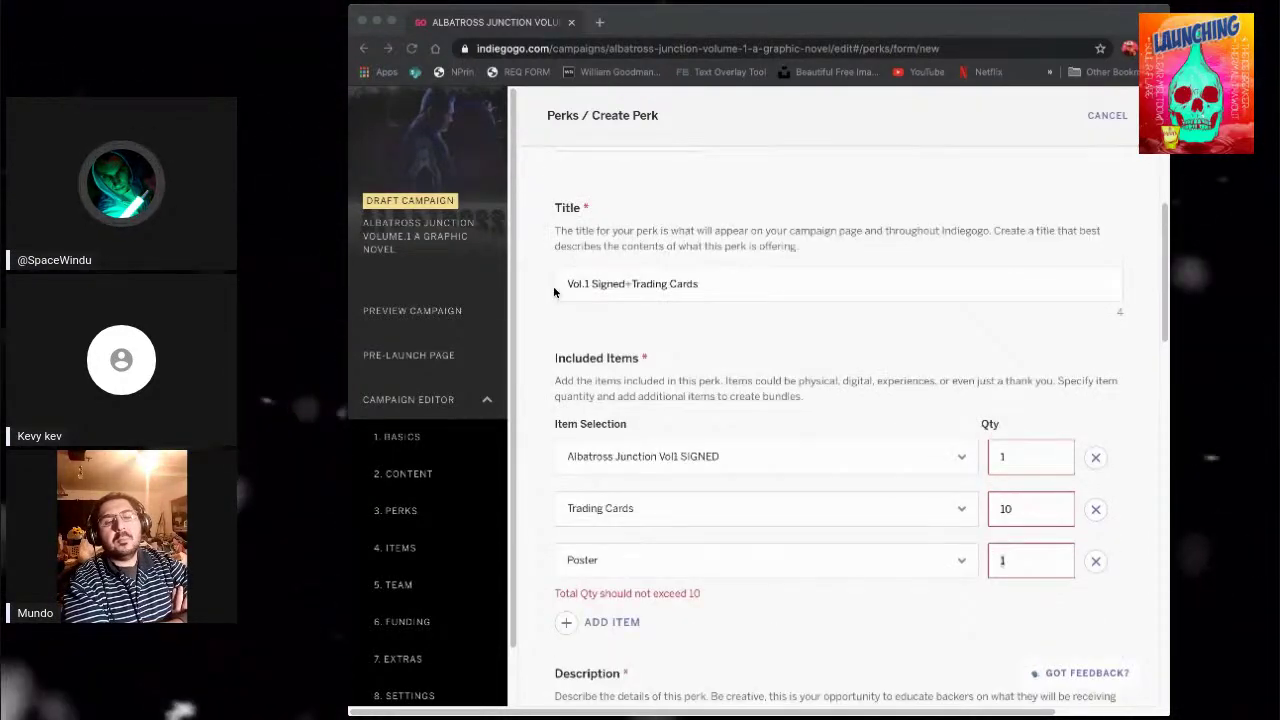
scroll(553, 286, up, 3)
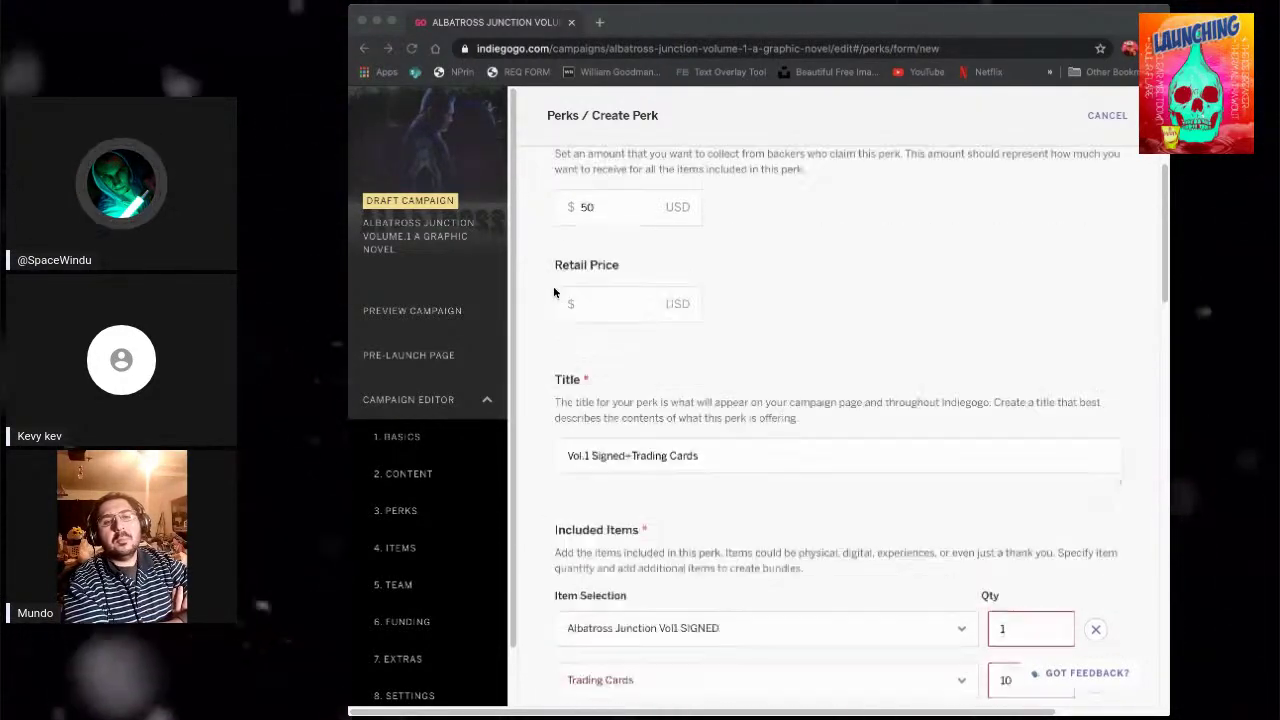
click(594, 213)
click(582, 209)
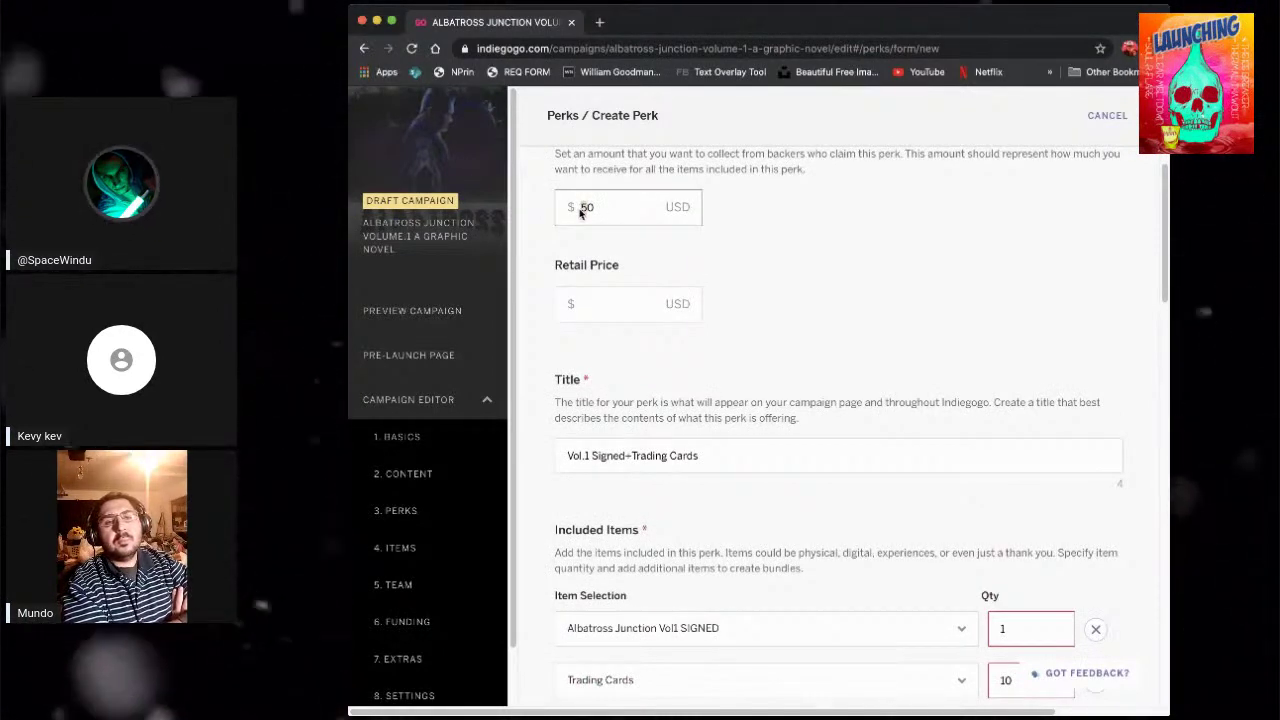
key(Delete)
text(6)
- Add a fourth included item row below Poster and start creating a new item for it
scroll(738, 369, down, 3)
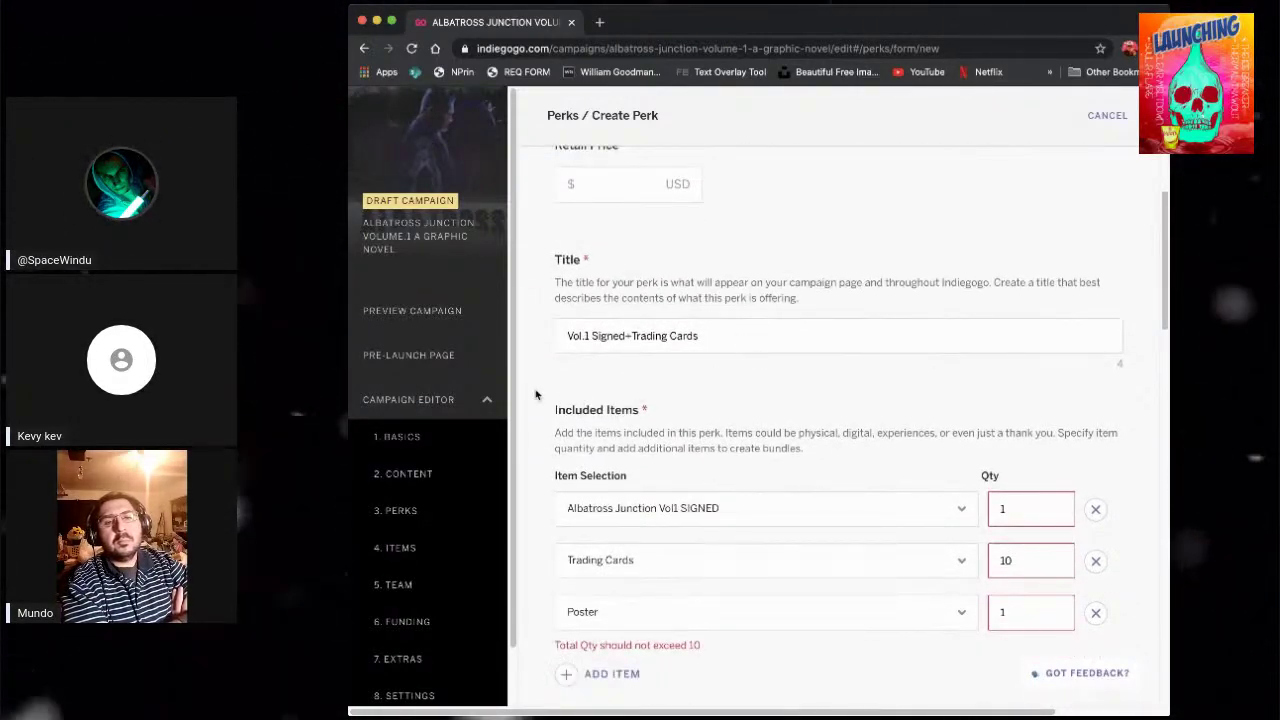
scroll(530, 390, down, 5)
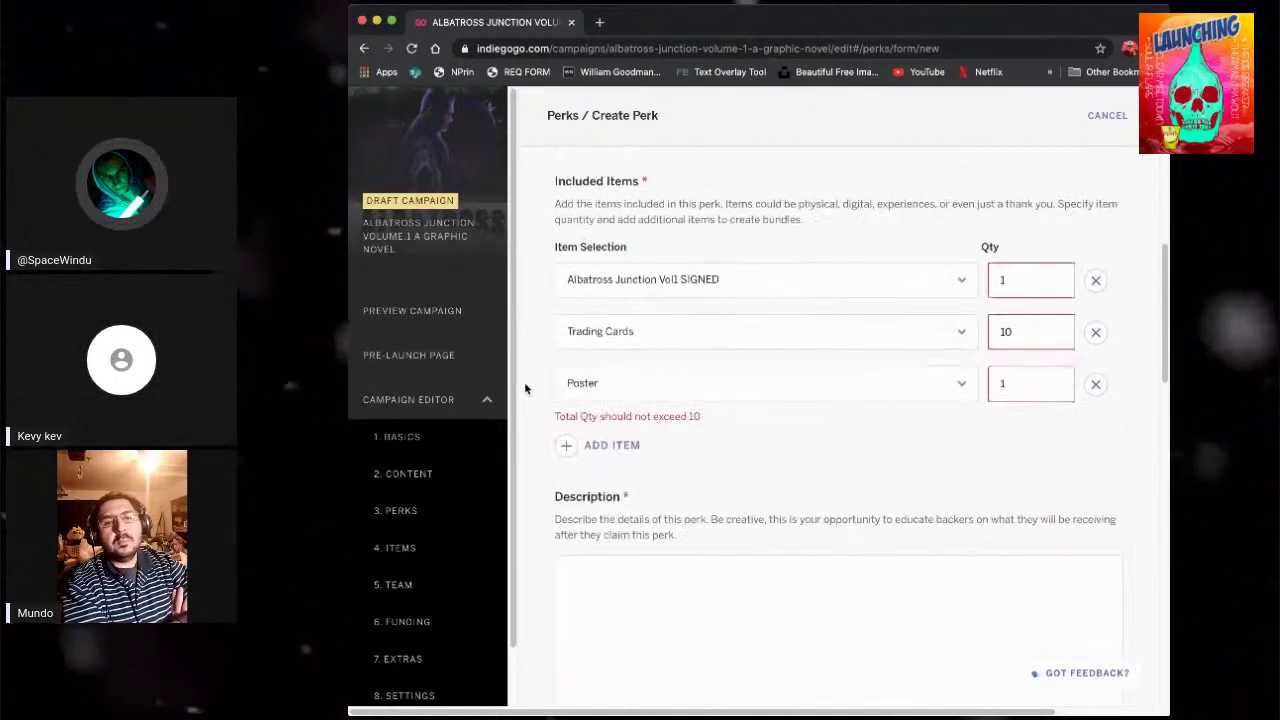
scroll(520, 393, down, 1)
scroll(522, 396, down, 1)
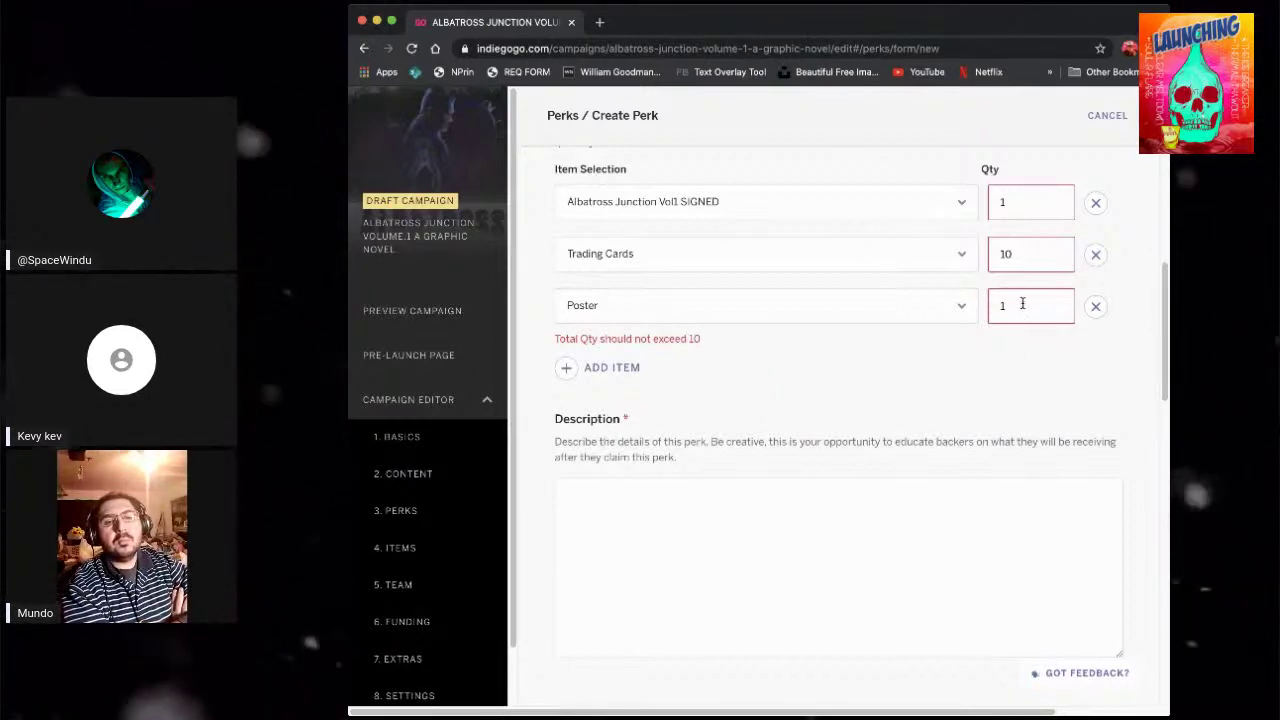
scroll(762, 452, up, 2)
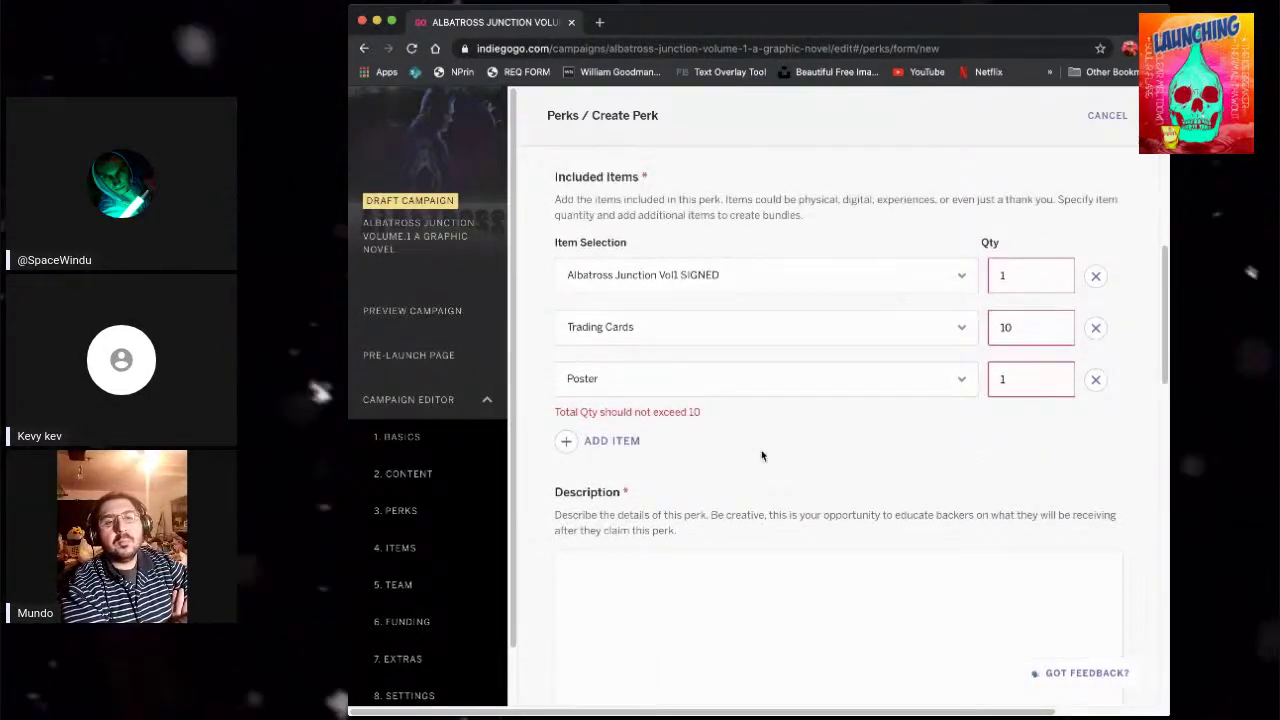
click(614, 442)
click(617, 440)
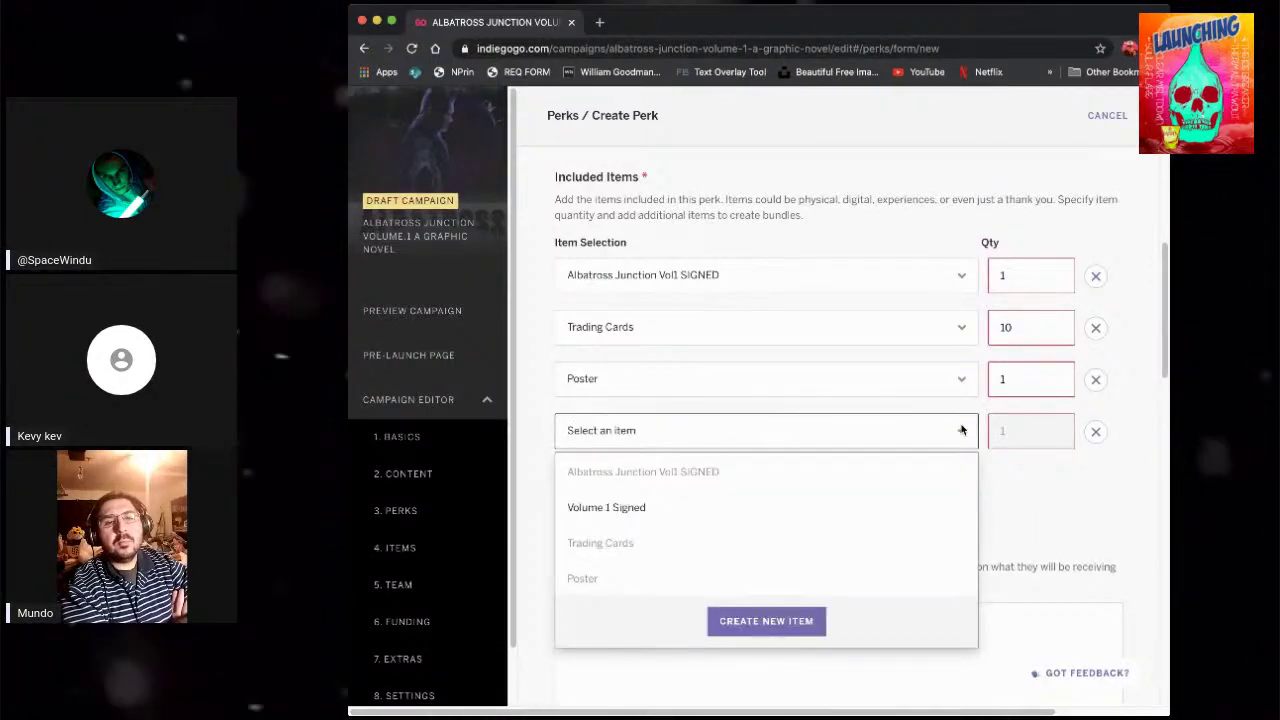
click(758, 619)
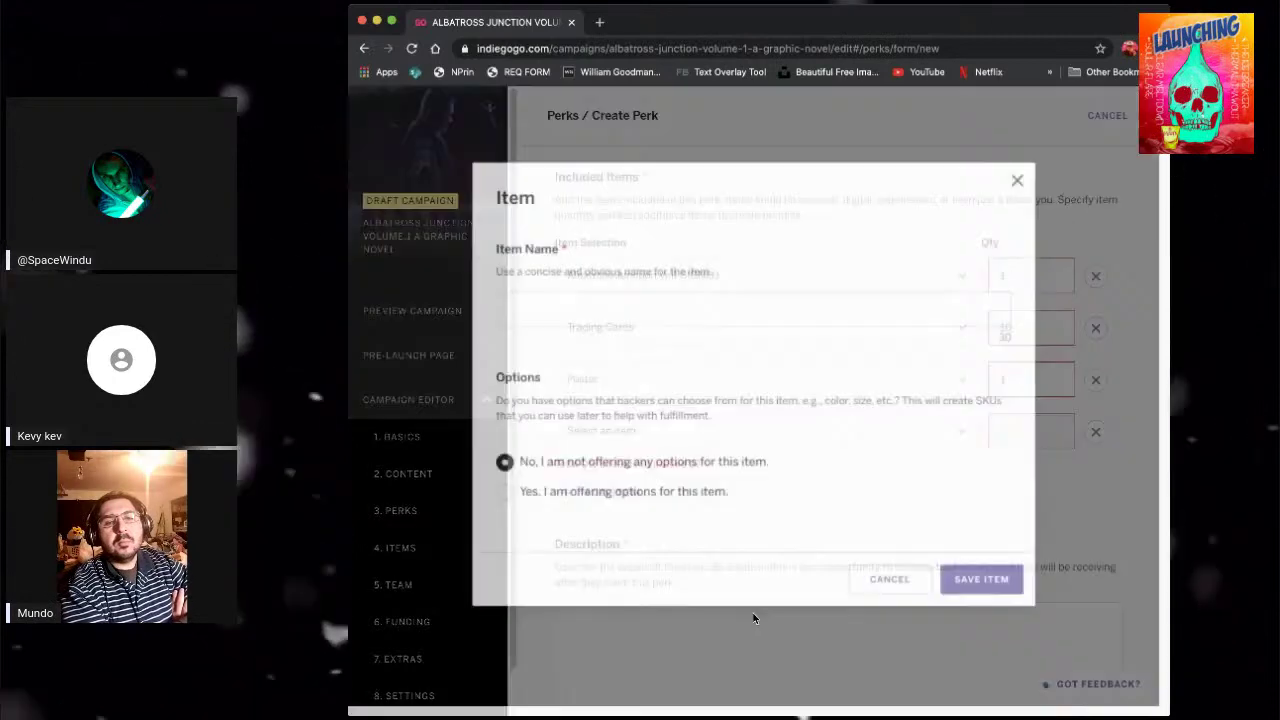
- Name the new item "Original Sketch", leave it without options, and save it into the perk
click(558, 307)
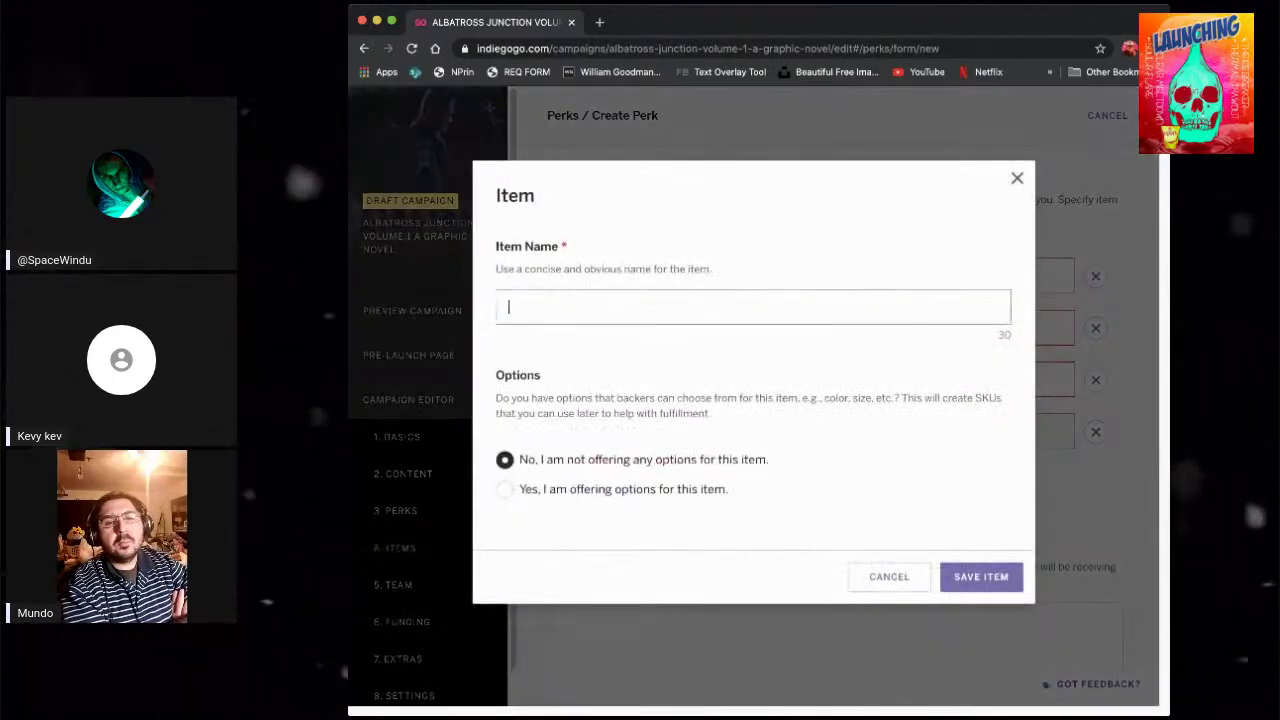
text(Original)
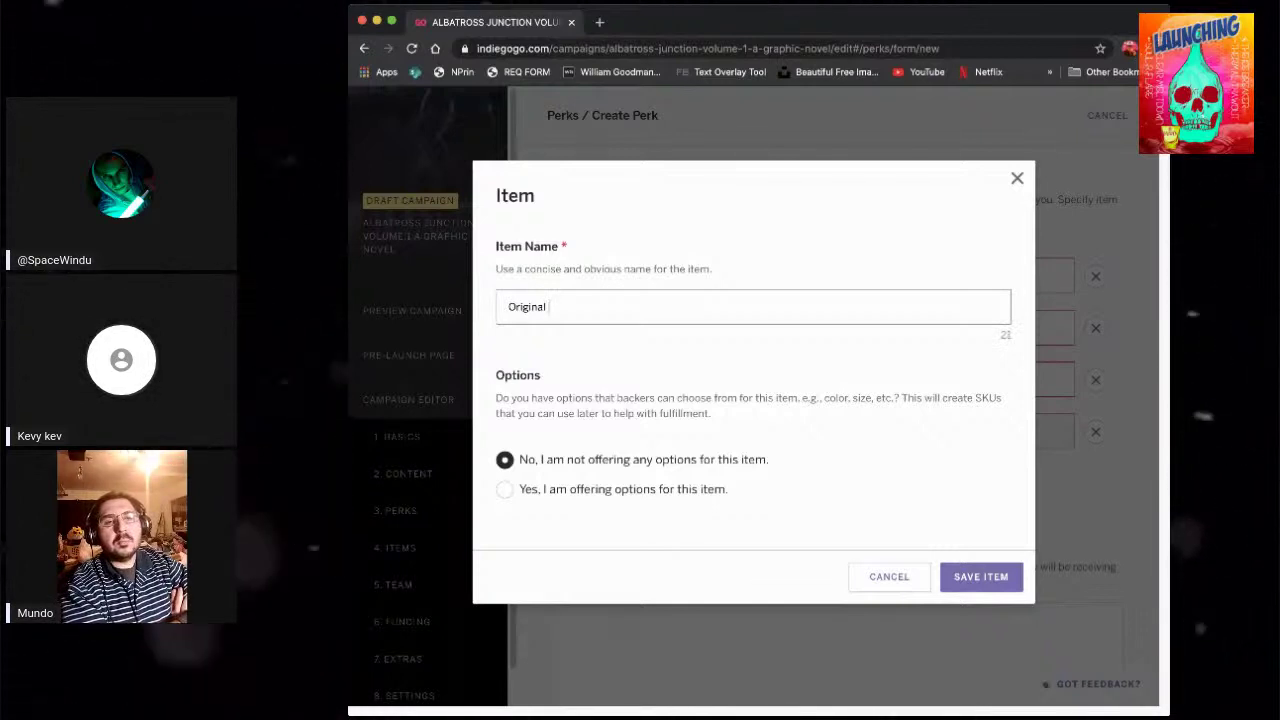
key(super+Tab)
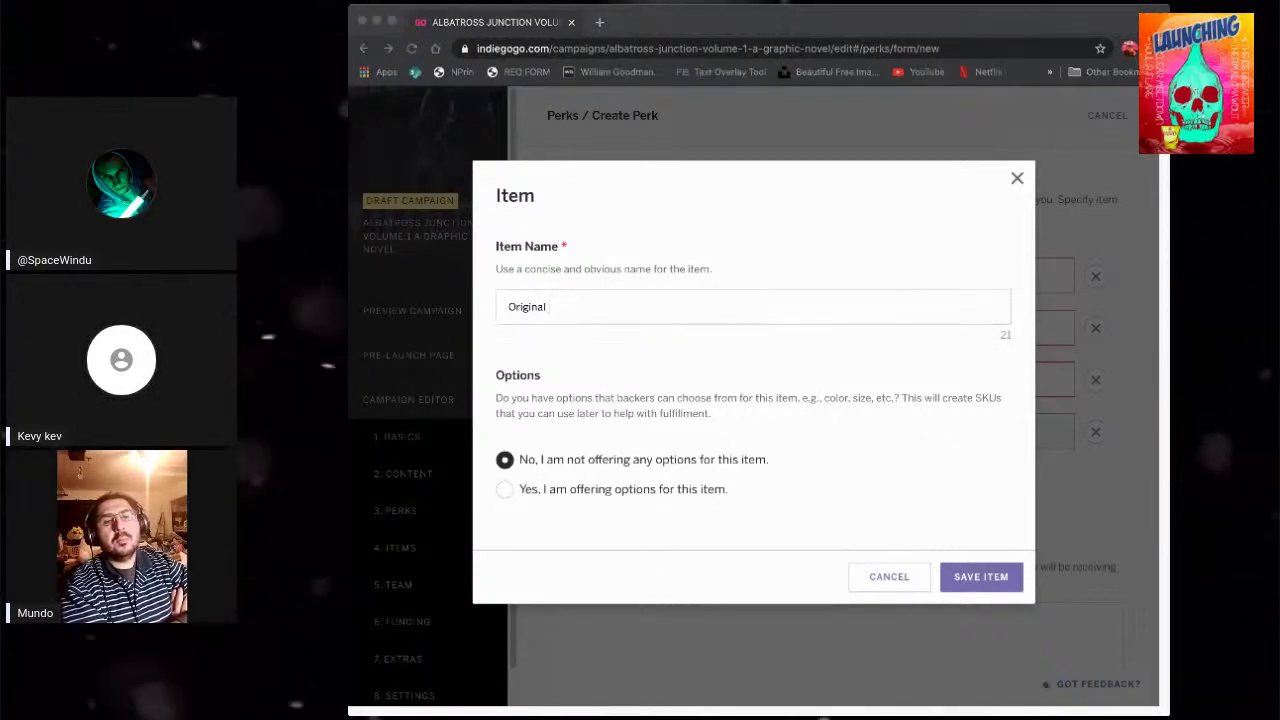
key(super+Tab)
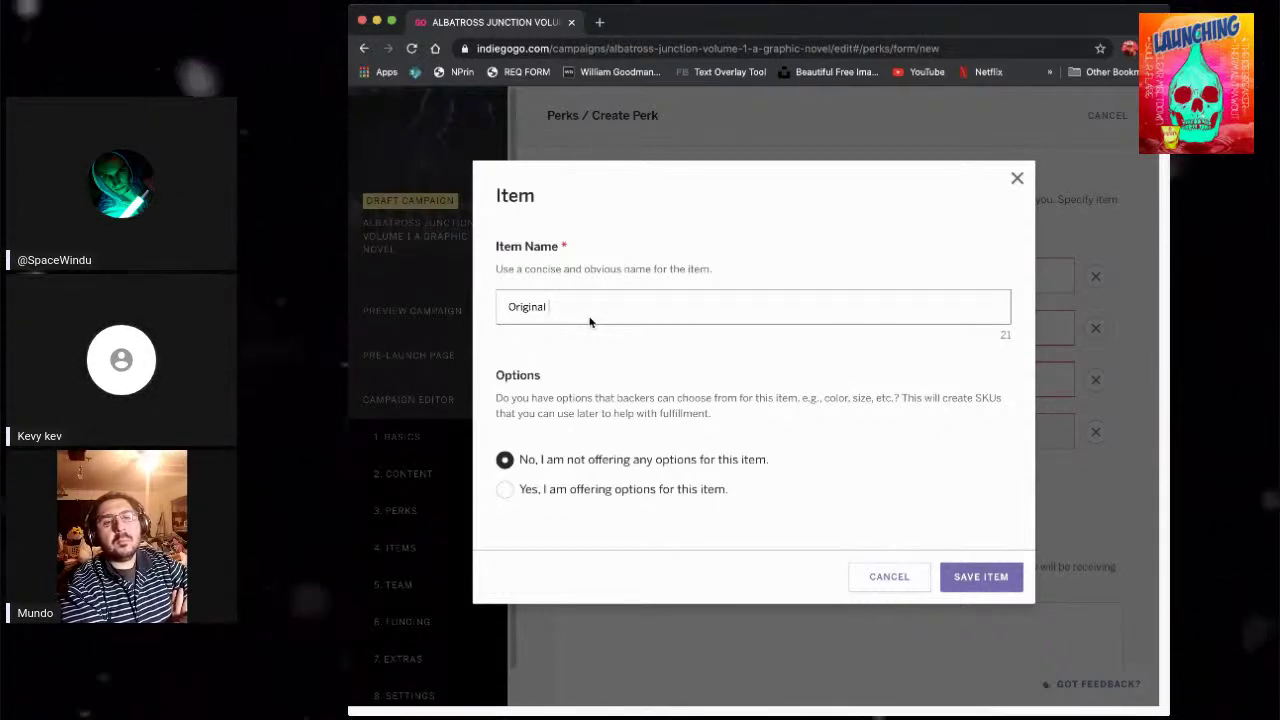
text(Sk)
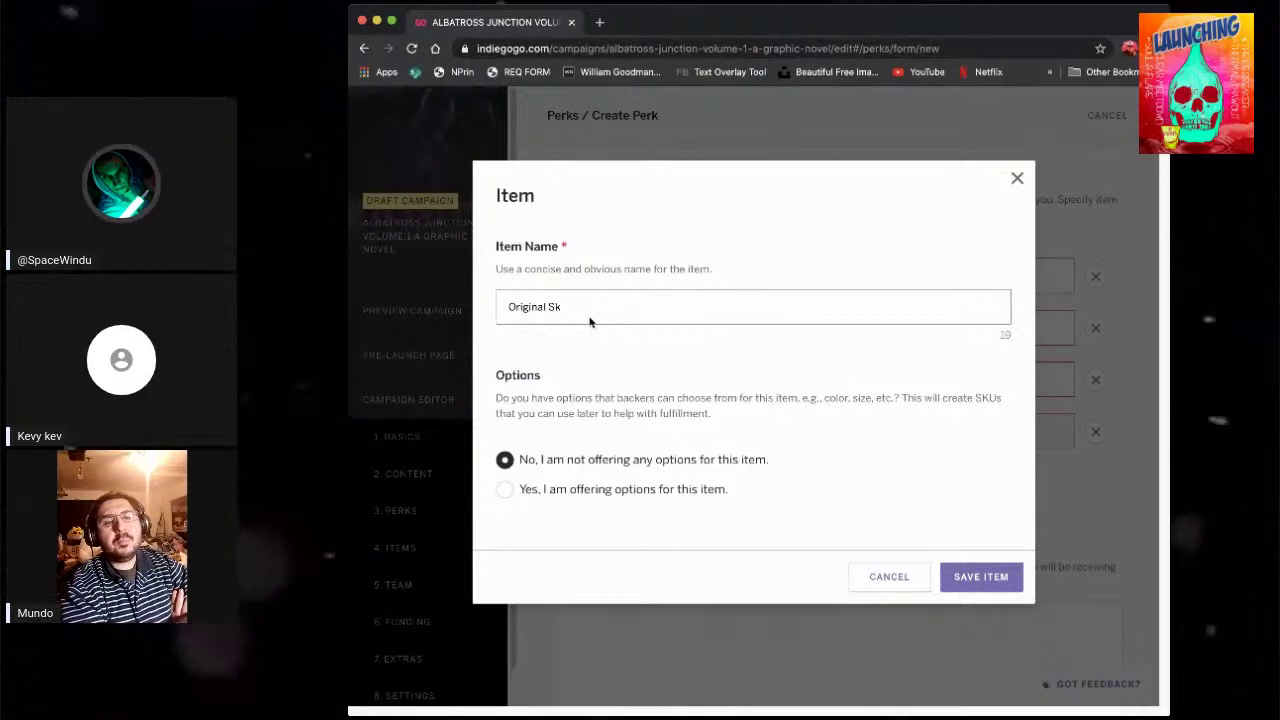
text(etch)
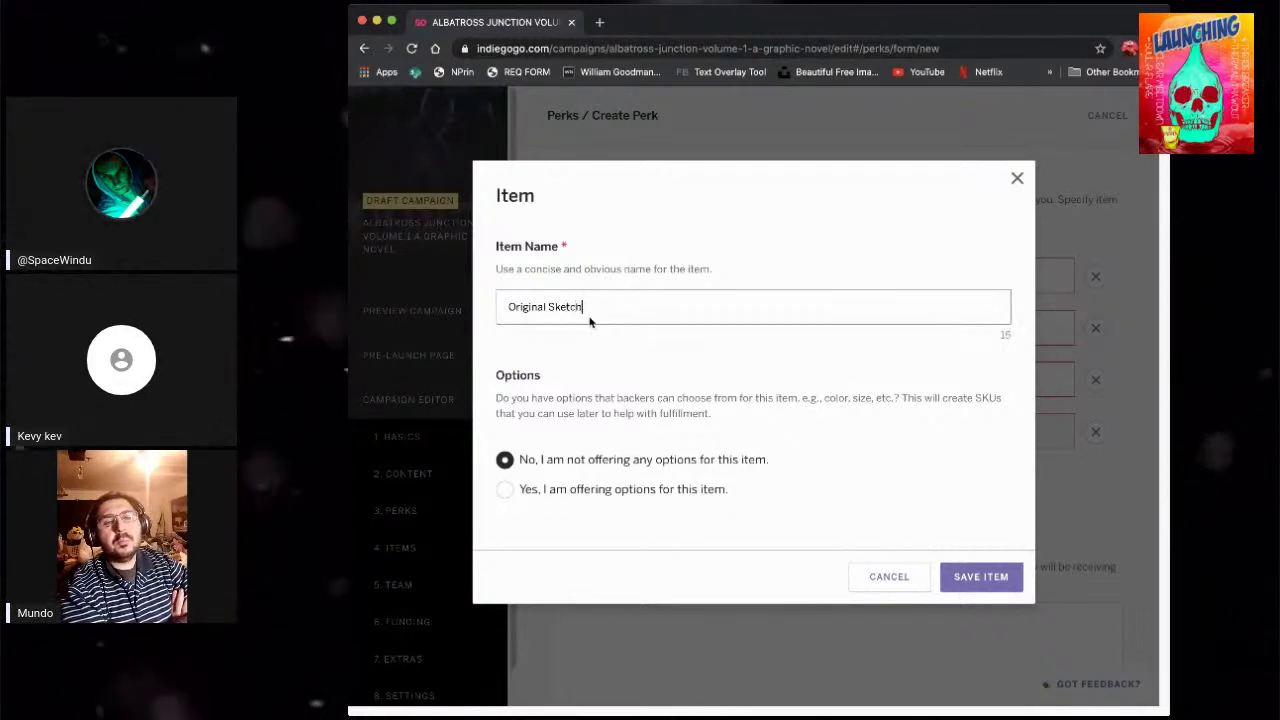
click(967, 577)
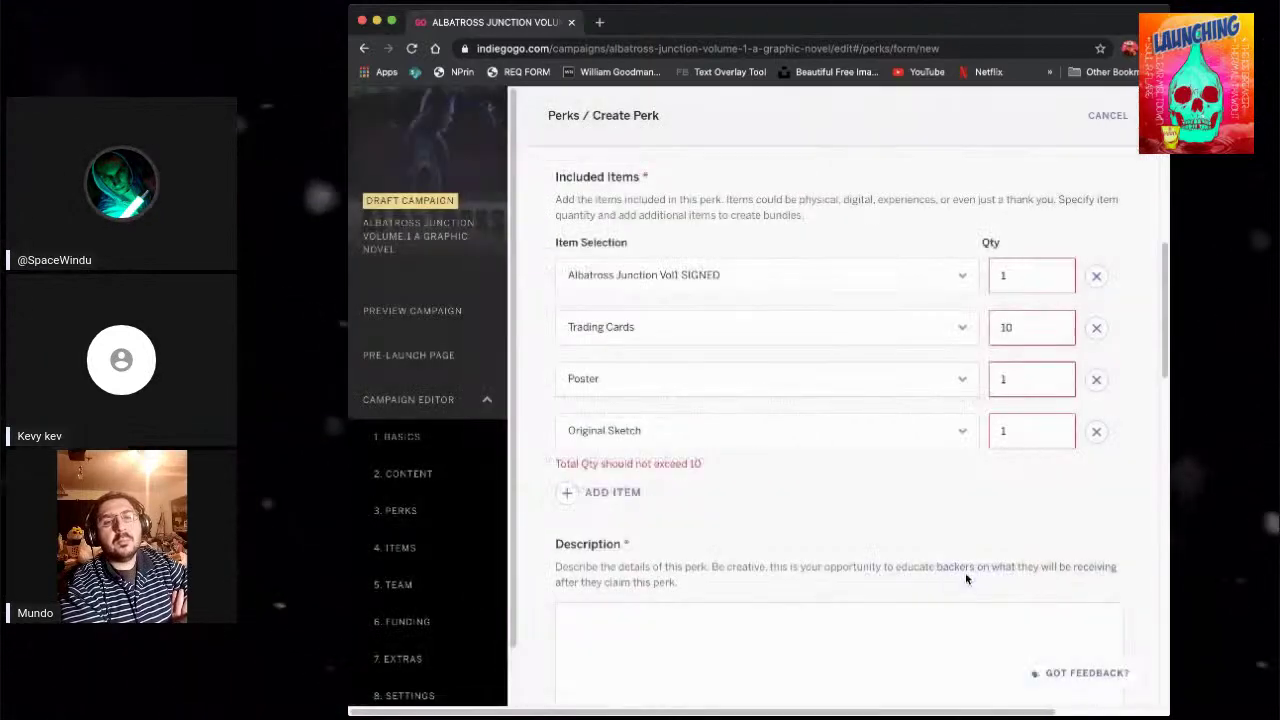
click(960, 435)
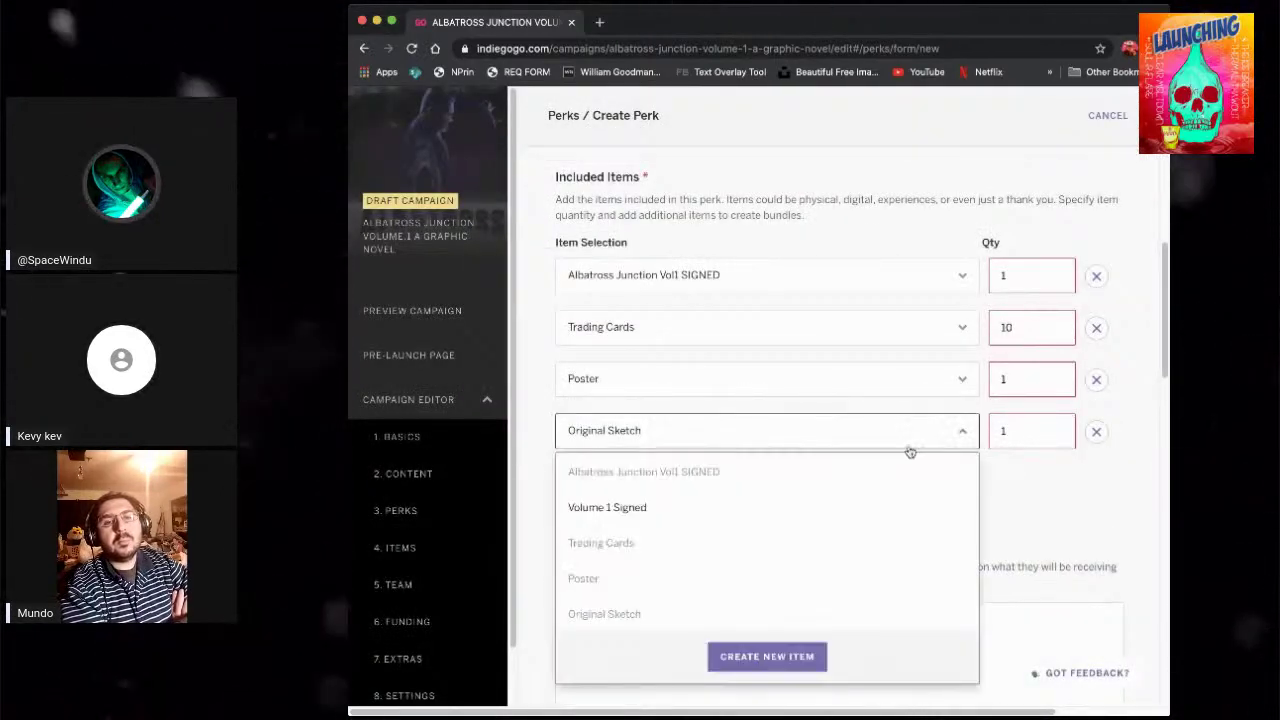
click(1000, 524)
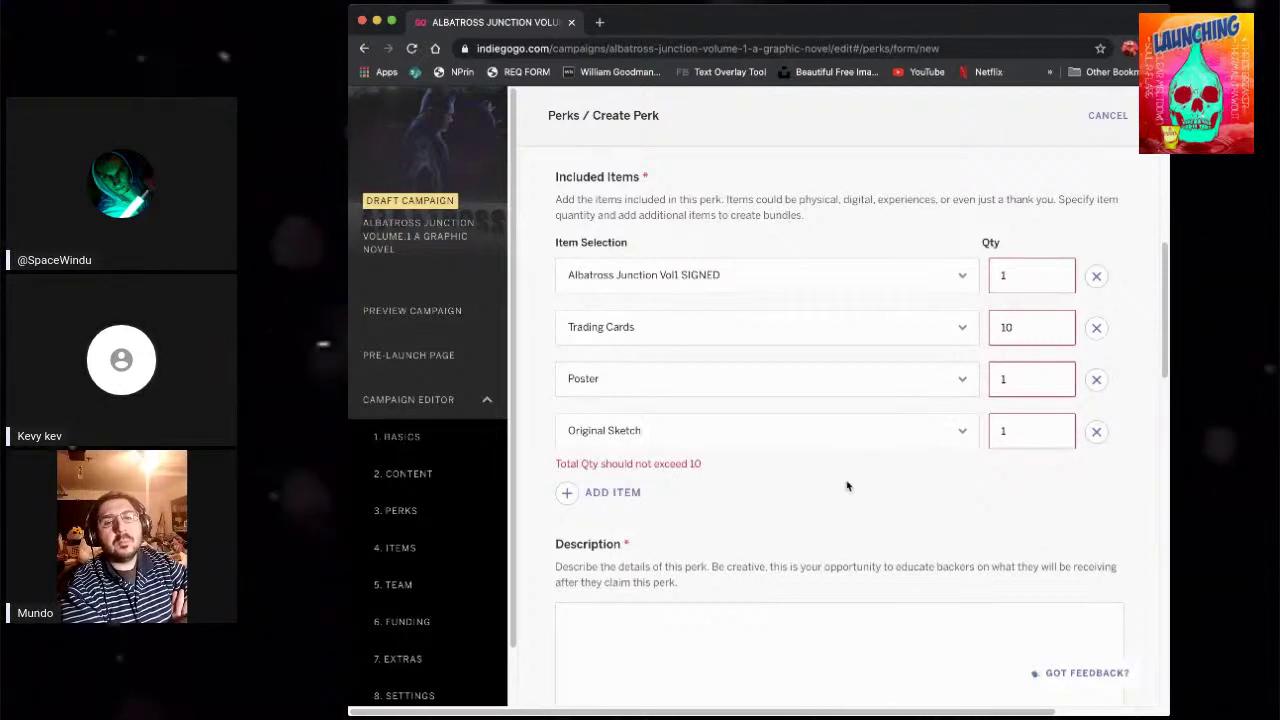
- Enter "Ships Worldwide" as the perk's description
scroll(846, 480, down, 1)
scroll(870, 475, down, 5)
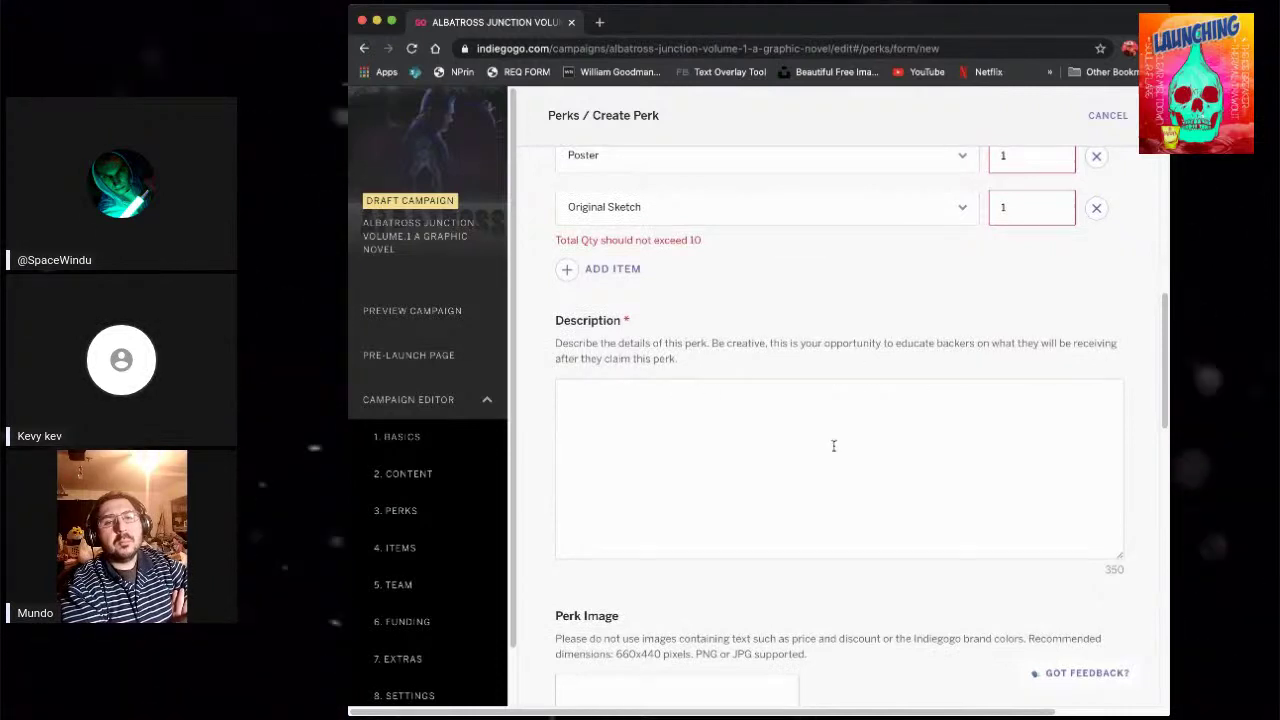
text(Ships World)
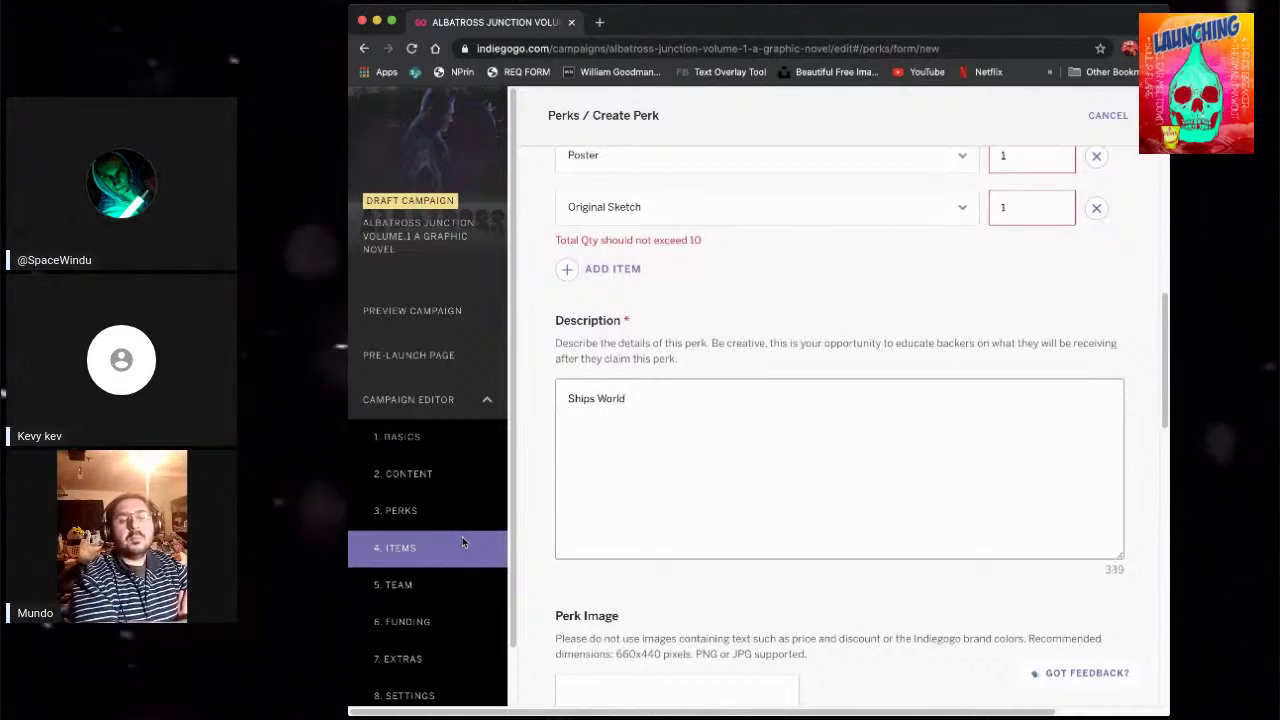
text(wide)
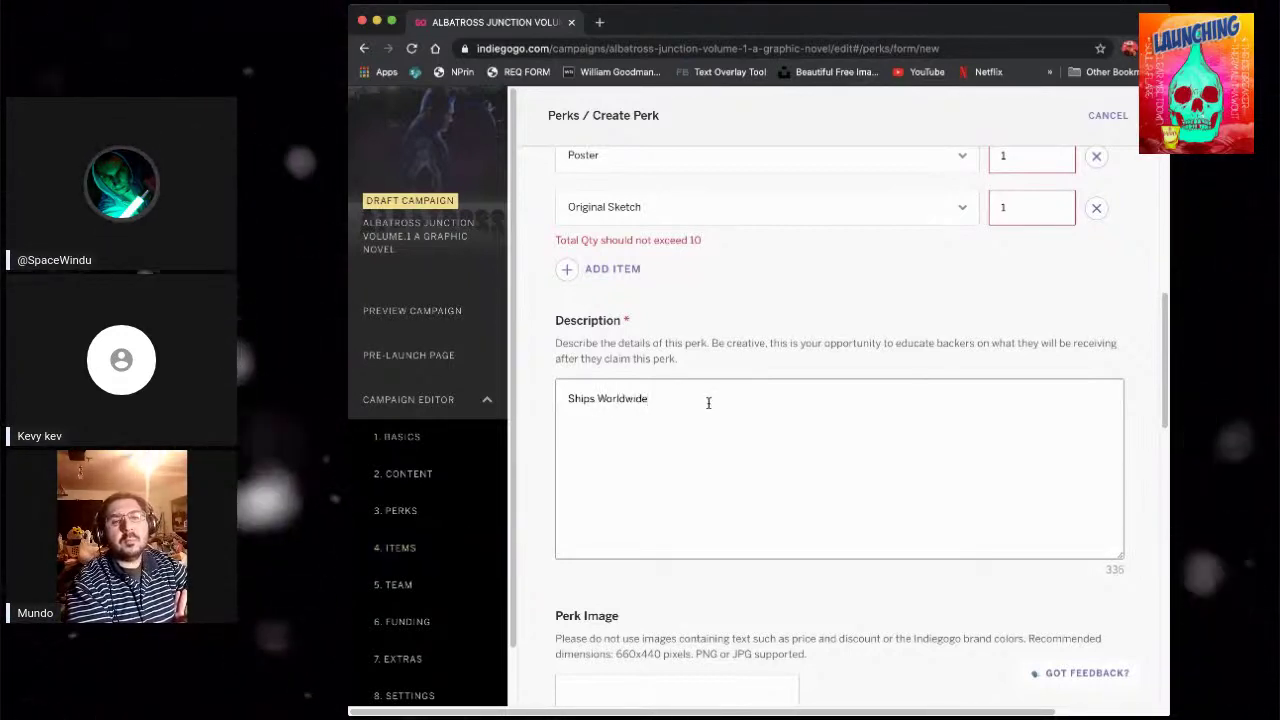
- Start uploading an image for the perk
scroll(546, 474, down, 5)
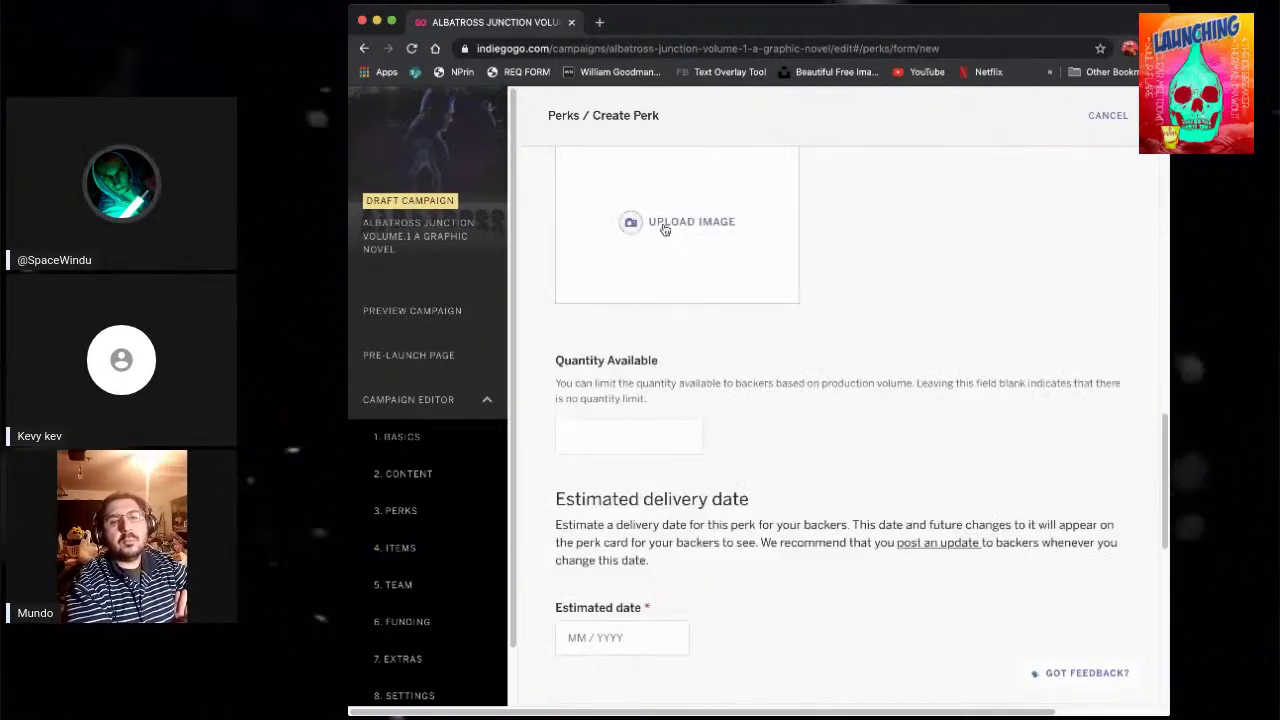
click(664, 224)
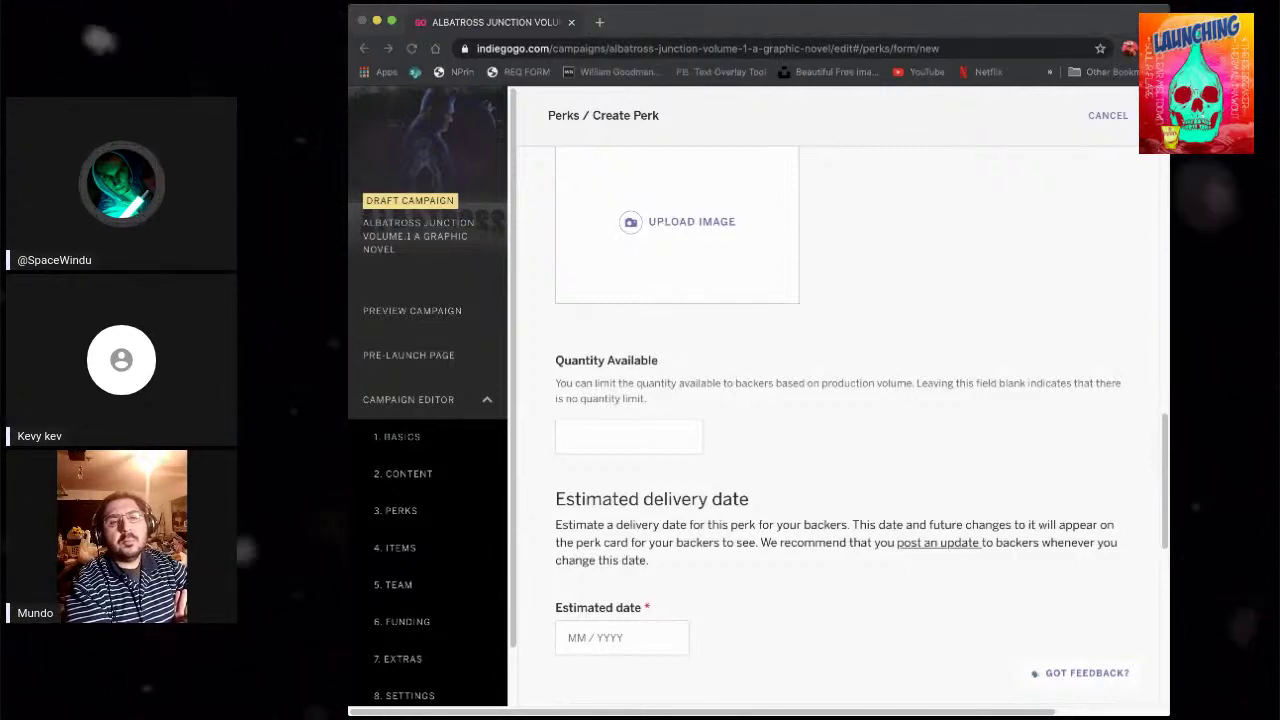